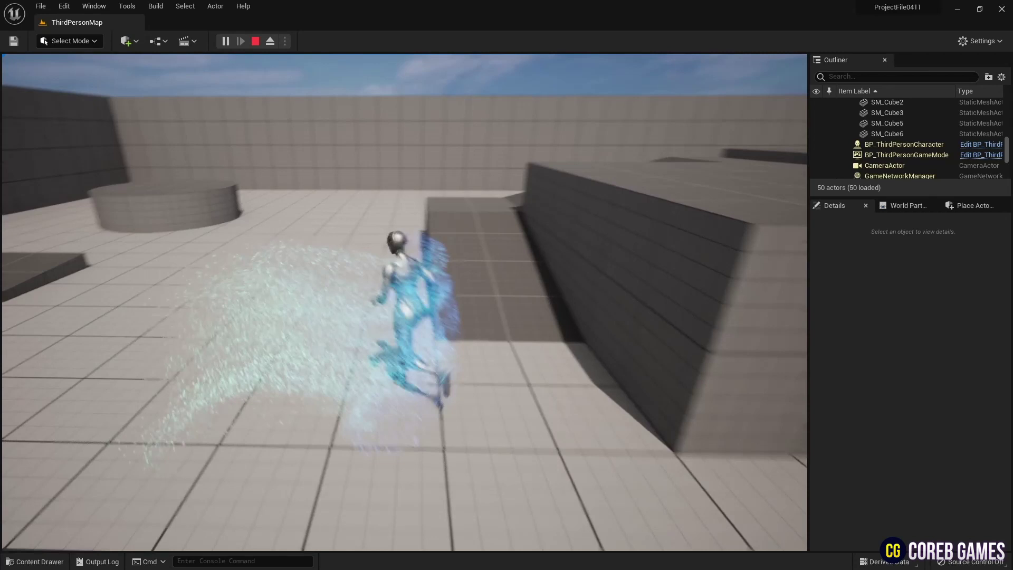
- End the play-in-editor session and bring up the project's Content Browser
key(Escape)
click(35, 562)
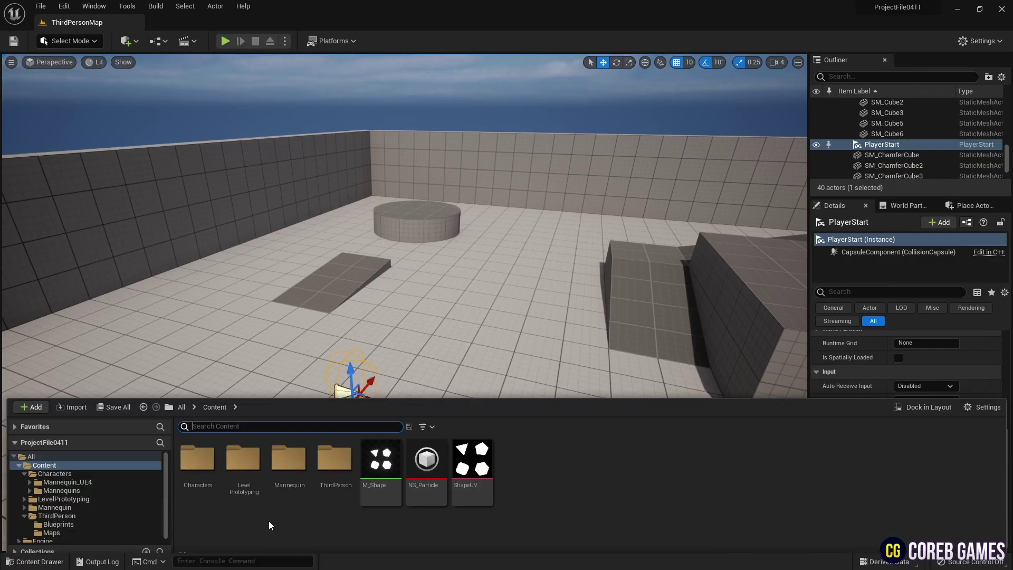
- Create the NS_SkeletalMesh Niagara system from the Empty emitter template
right_click(536, 446)
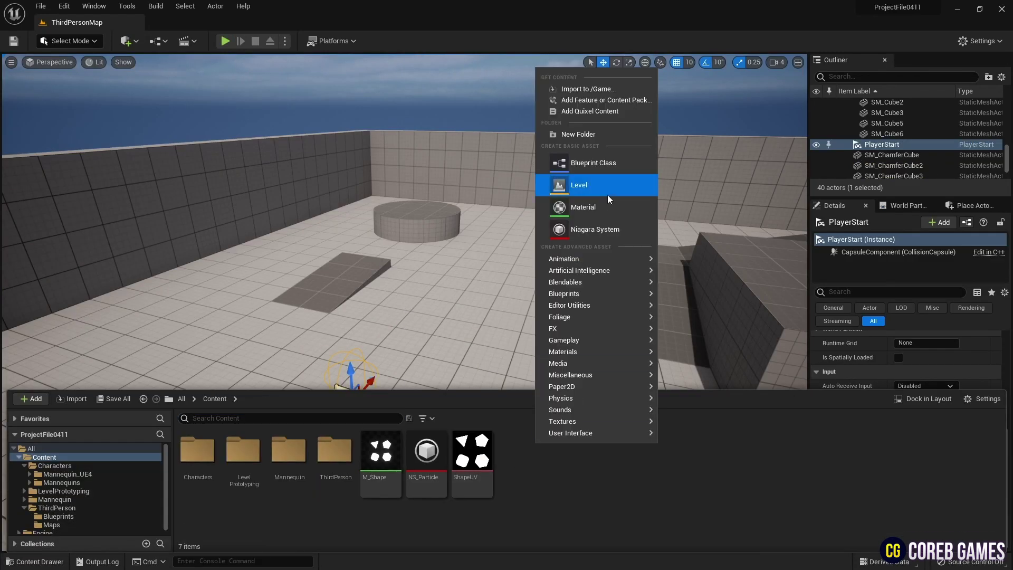
click(606, 230)
click(499, 438)
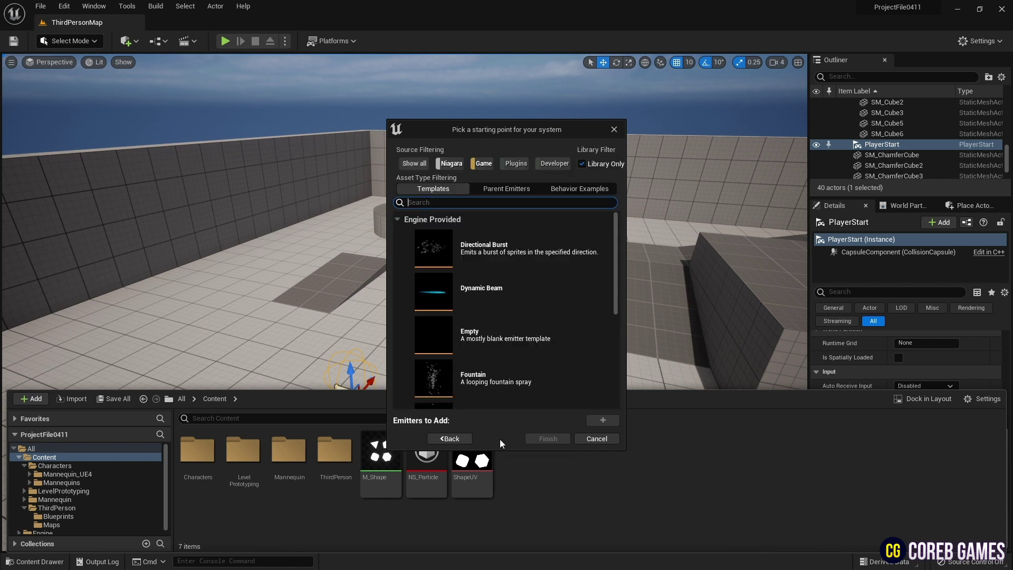
click(523, 336)
click(603, 420)
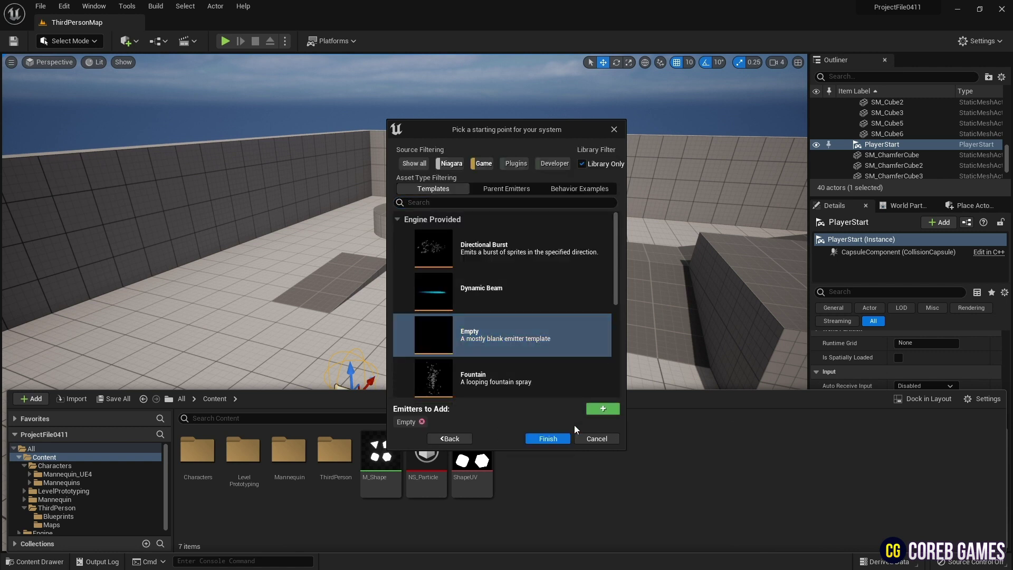
click(546, 439)
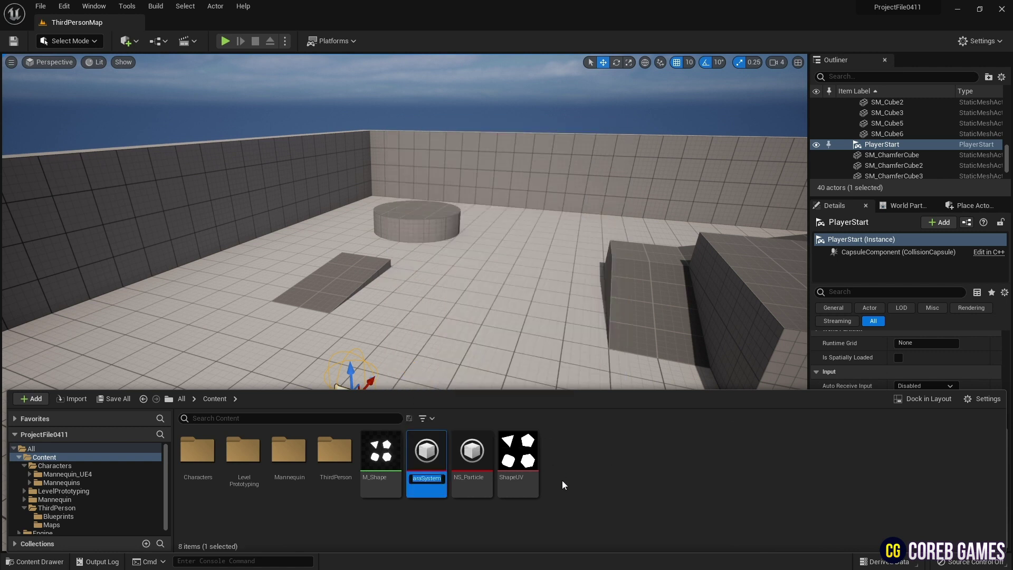
text(N)
text(S)
text(keletal Me)
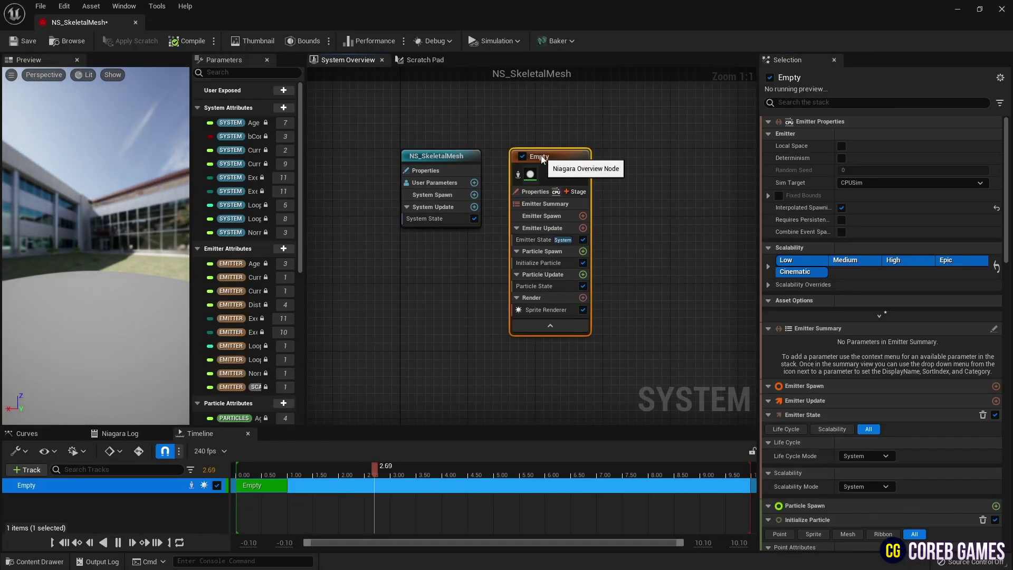
- Switch the Empty emitter to GPUCompute Sim and enable Fixed Bounds with Min -2000 and Max 2000
click(536, 191)
click(872, 181)
click(863, 205)
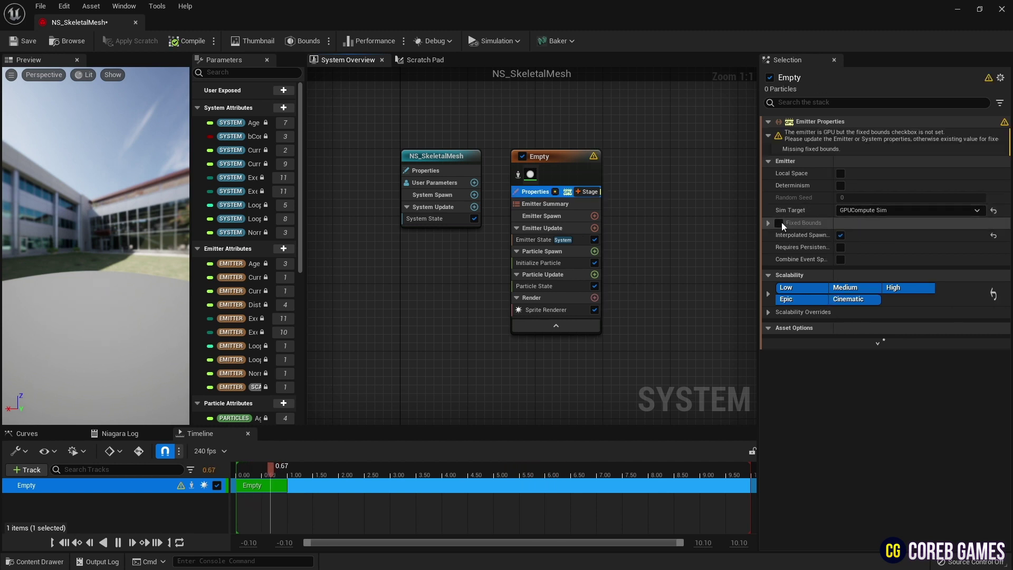
click(780, 232)
click(769, 197)
text(2000)
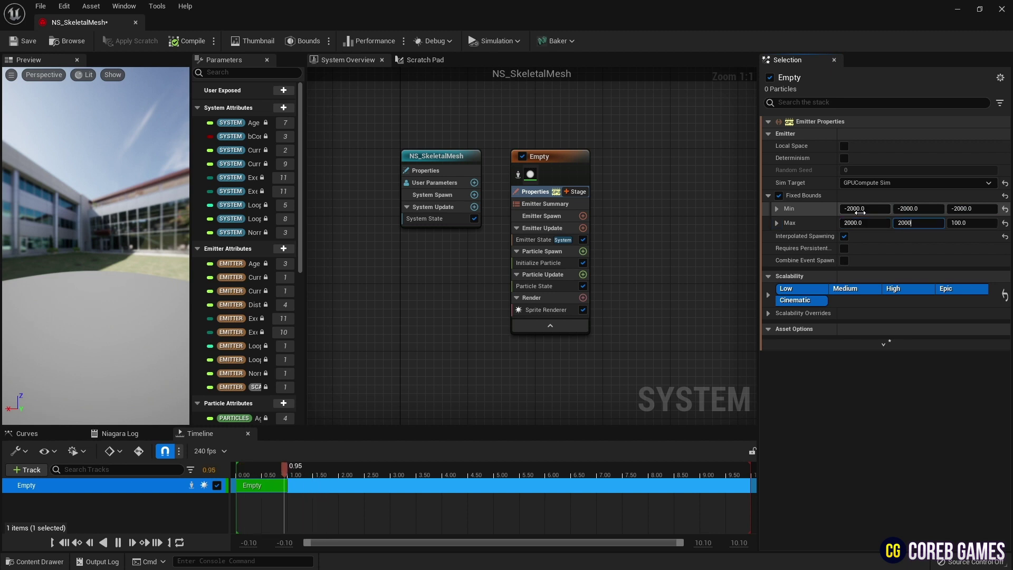
click(572, 240)
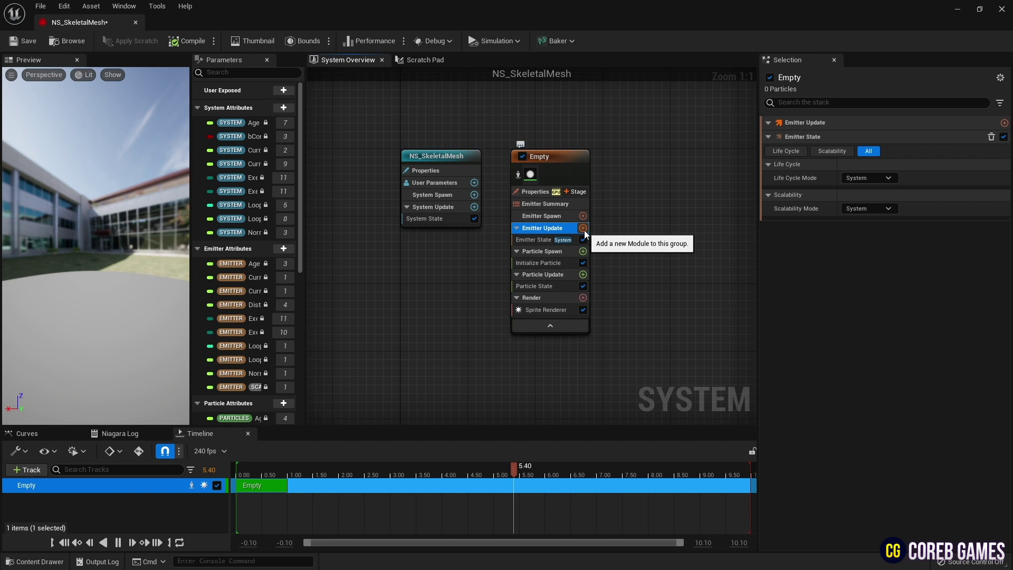
- Add a Spawn Rate module to Emitter Update with a rate of 350000
click(584, 229)
text(spawn)
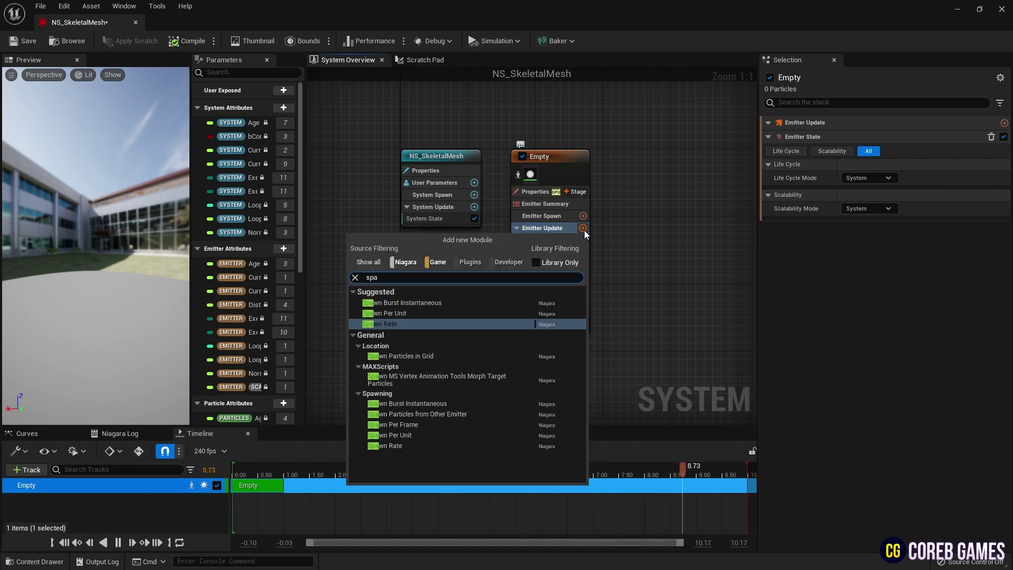
click(487, 323)
text(350000)
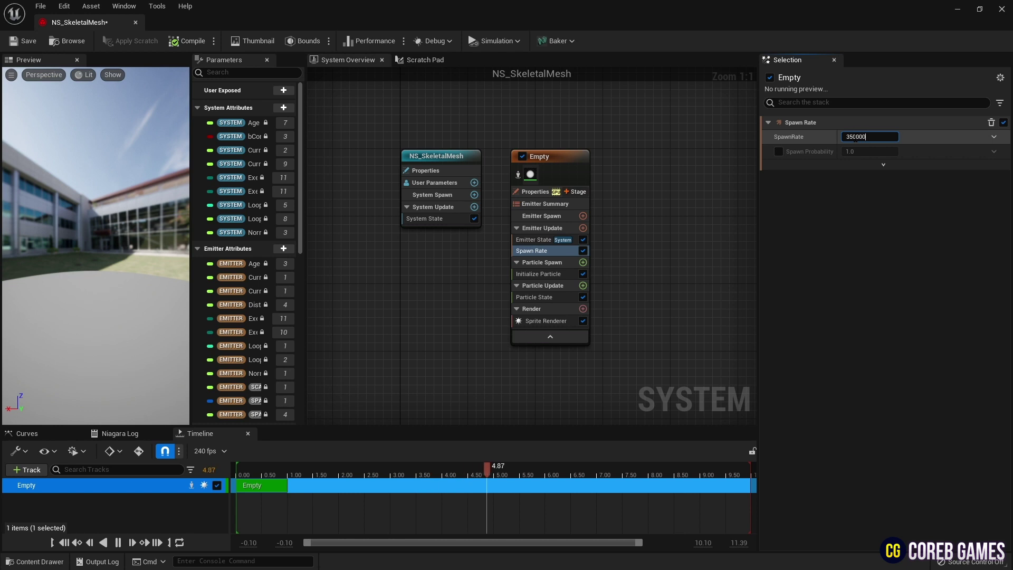
key(Return)
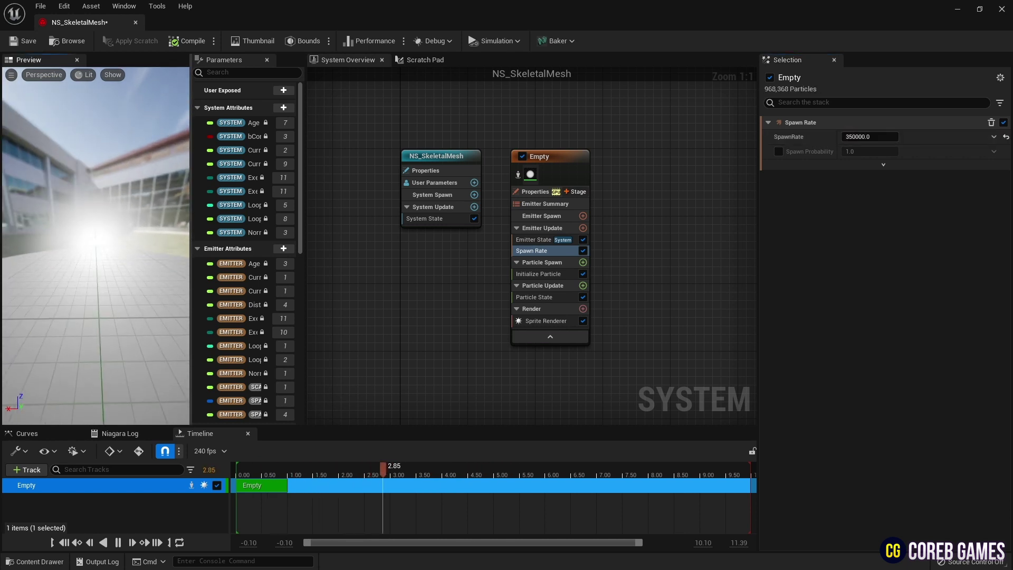
- Add Initialize Mesh Reproduction Sprite to the emitter's Particle Spawn stage
click(583, 264)
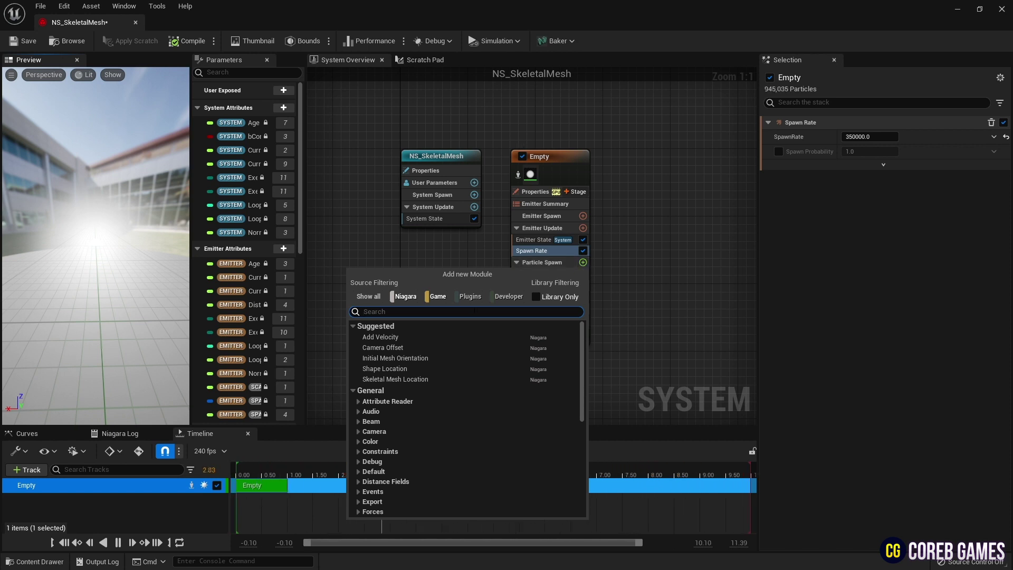
text(initi)
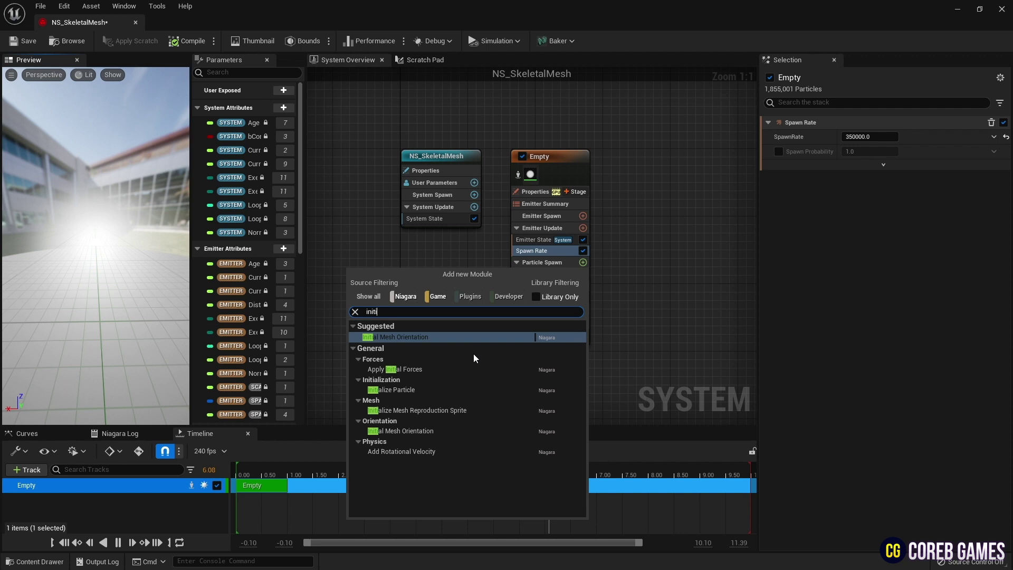
click(453, 410)
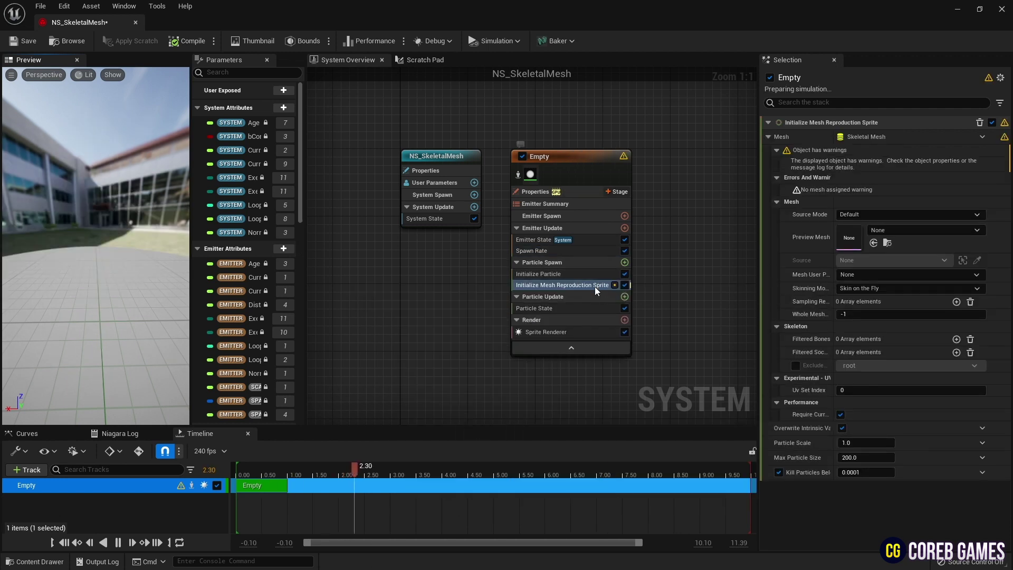
- Add a Skeletal Mesh user parameter named SkeletalMesh, previewing SKM_Quinn
click(445, 185)
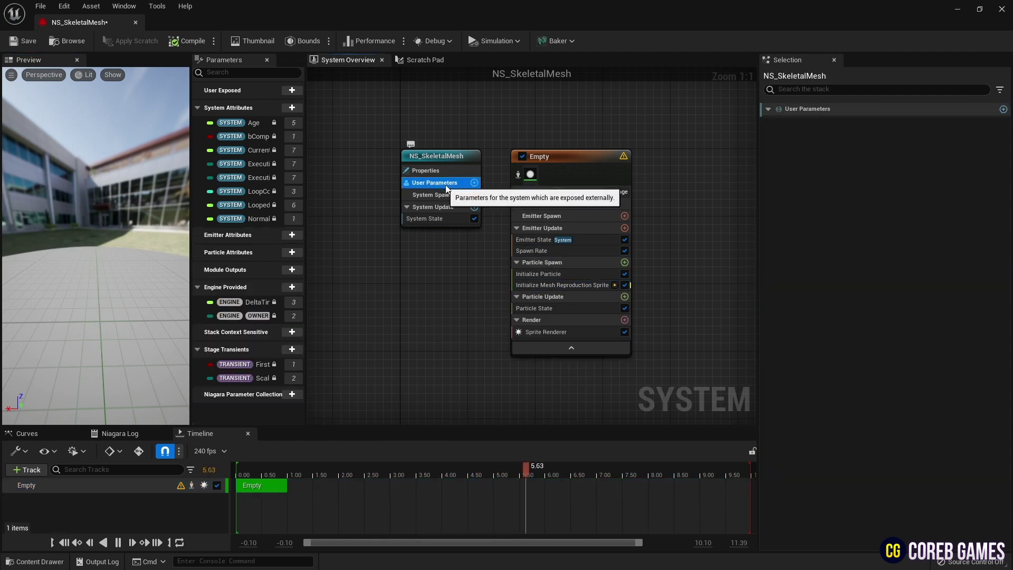
click(474, 183)
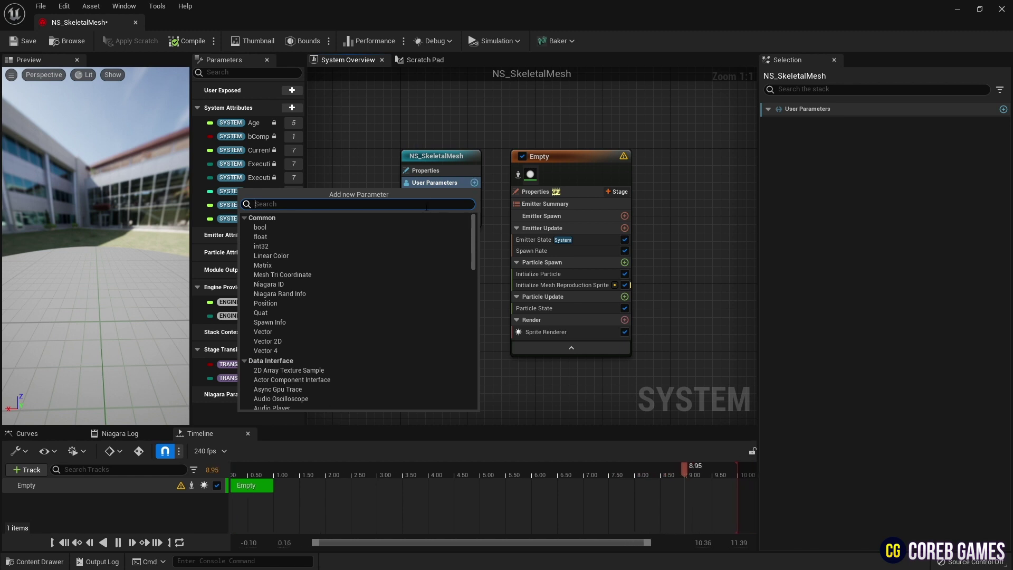
text(sk)
key(Return)
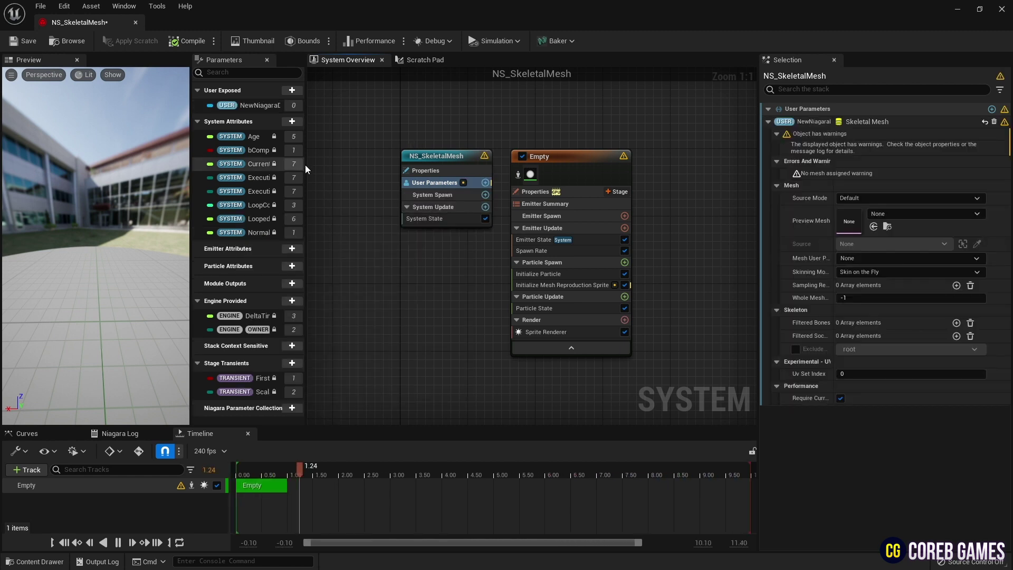
right_click(261, 107)
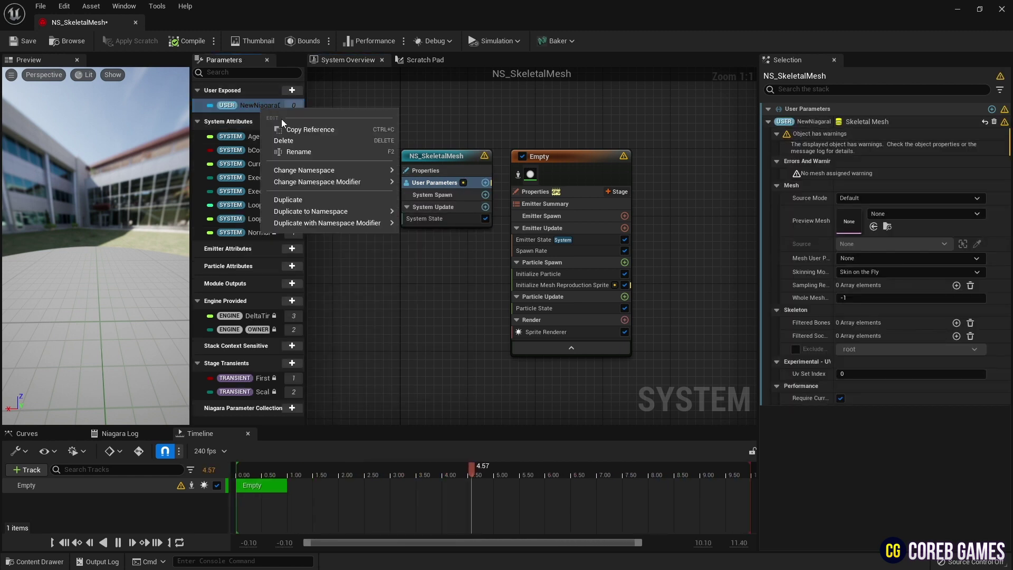
click(290, 151)
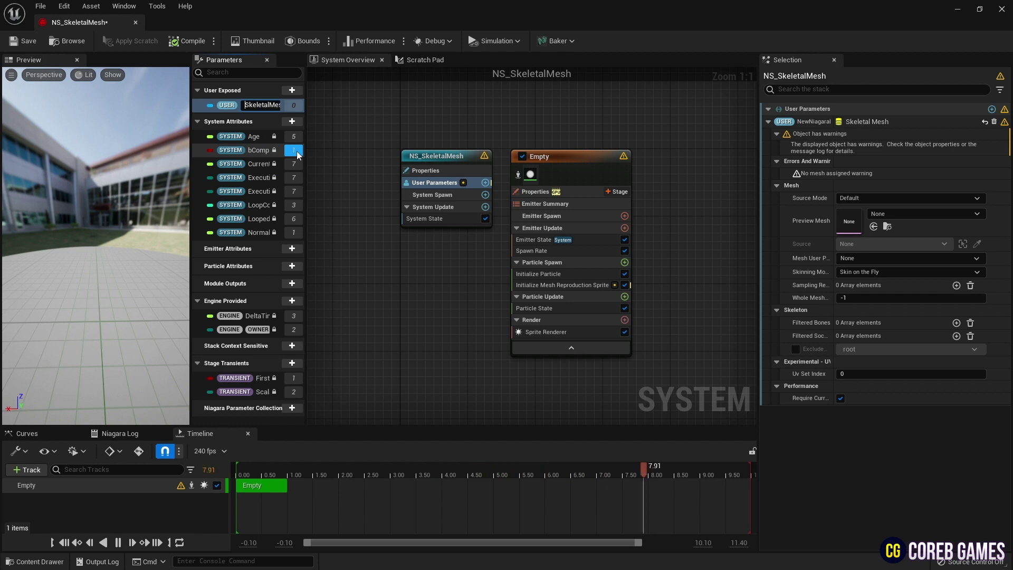
text(Skelet)
key(Return)
click(924, 214)
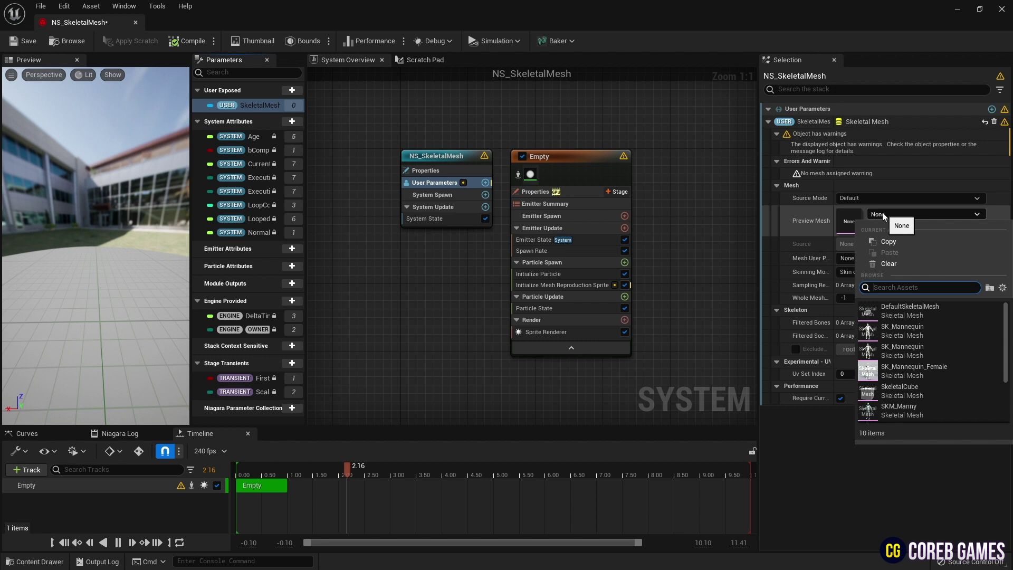
scroll(932, 386, down, 2)
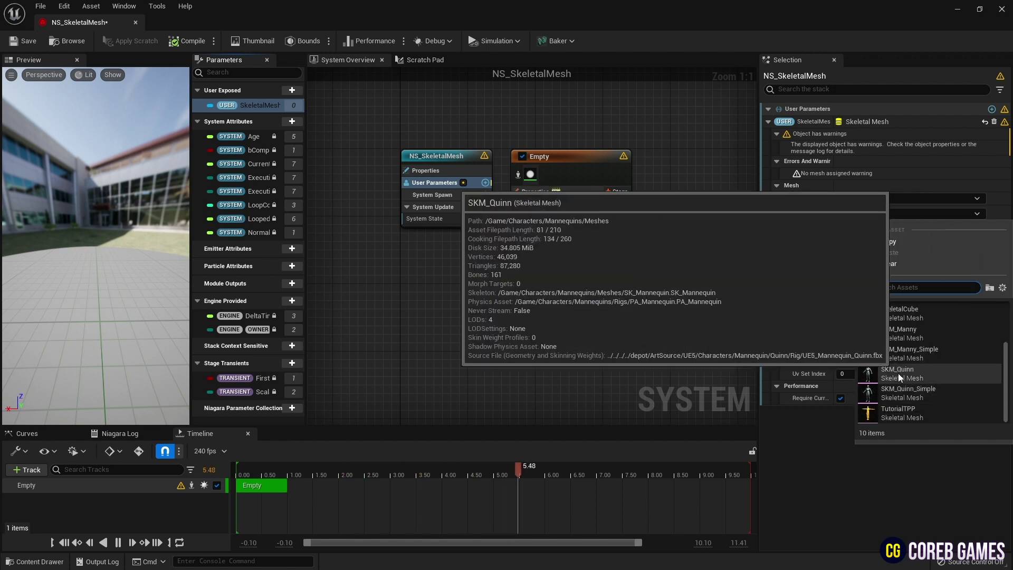
click(899, 373)
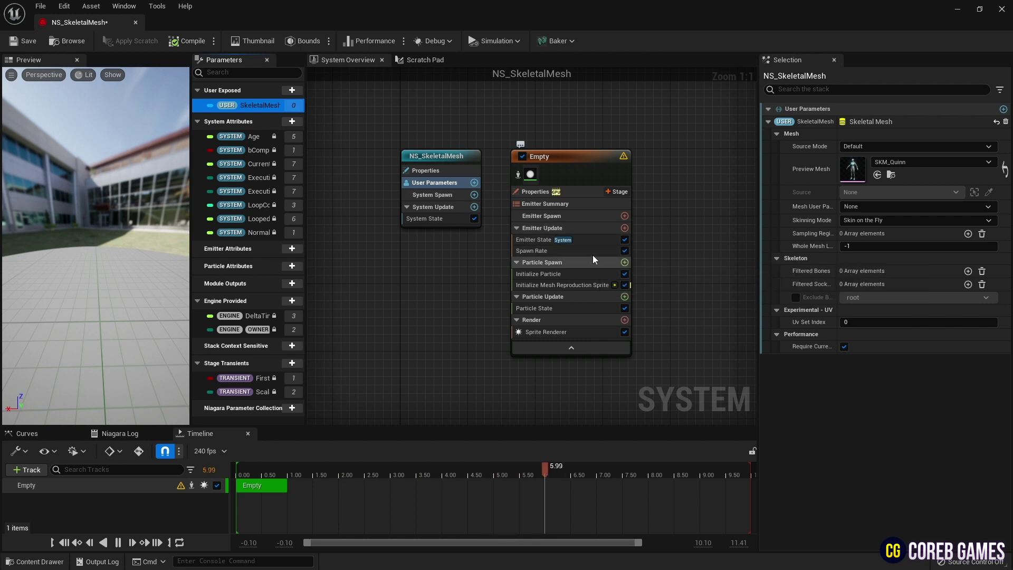
- Bind the sprite module's mesh to SkeletalMesh and randomize Particle Scale between 0.08 and 0.11
click(563, 285)
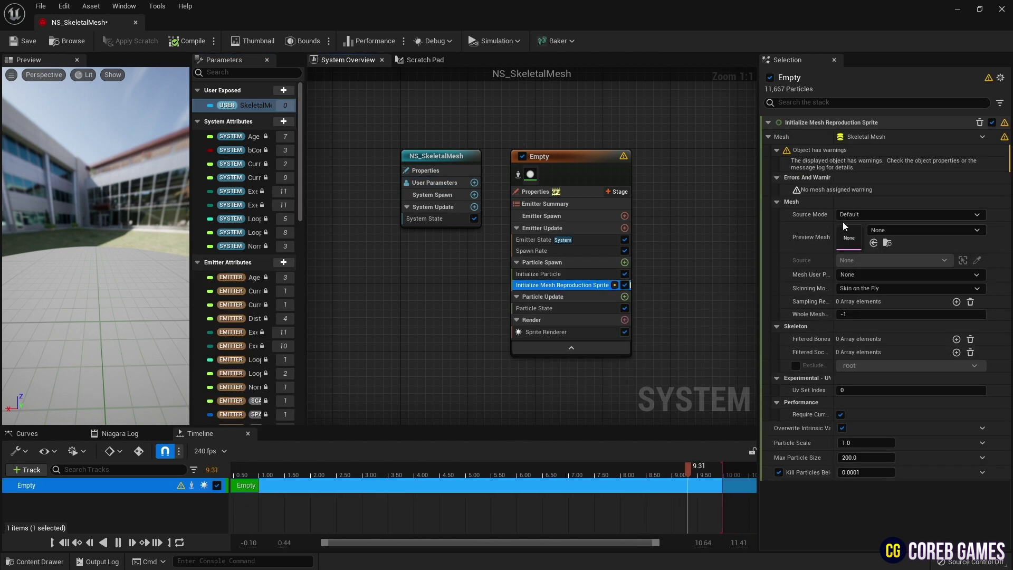
drag(238, 105, 876, 140)
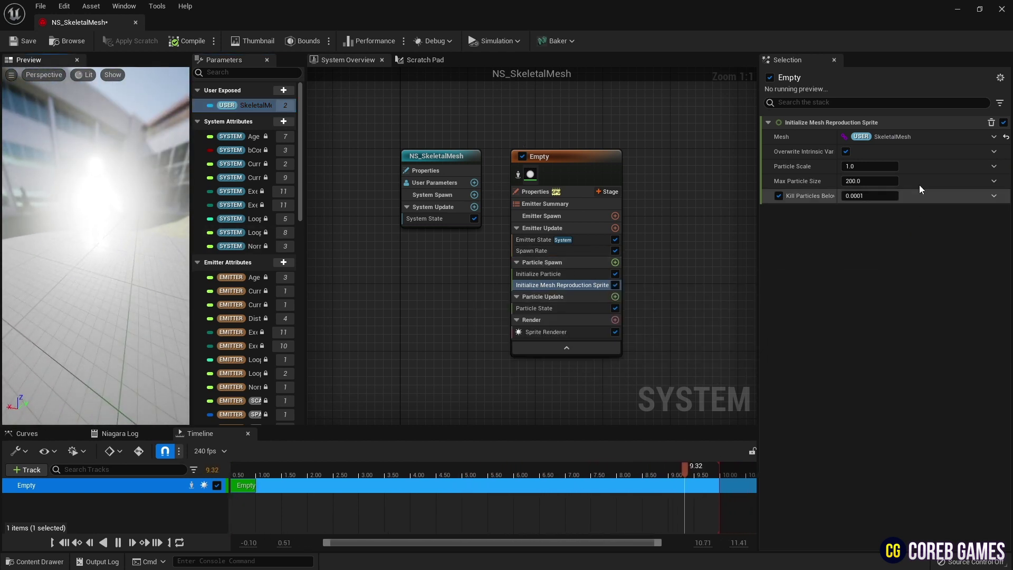
click(993, 166)
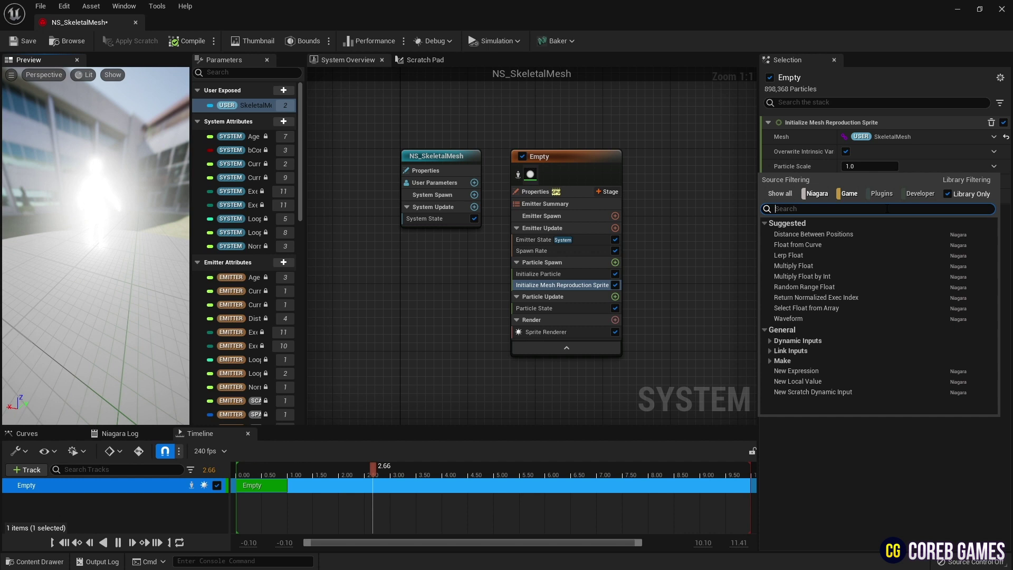
text(ran)
click(808, 255)
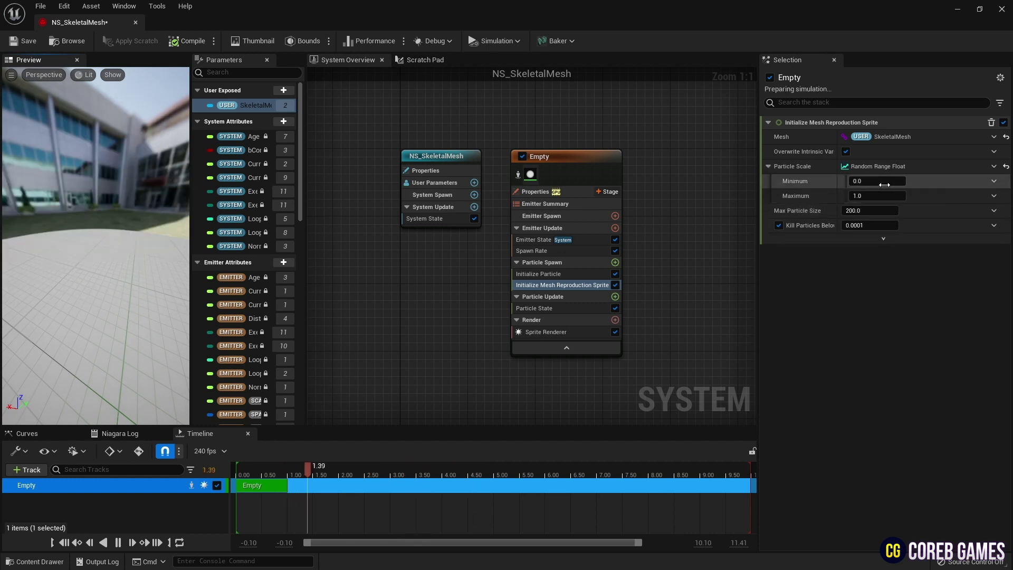
text(0)
text(8)
key(Tab)
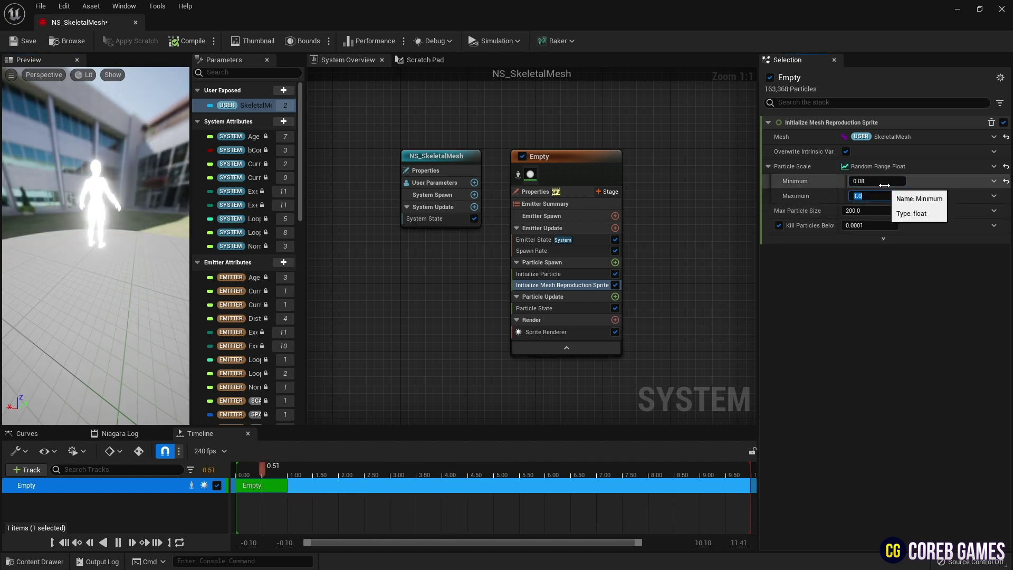
text(0.11)
key(Return)
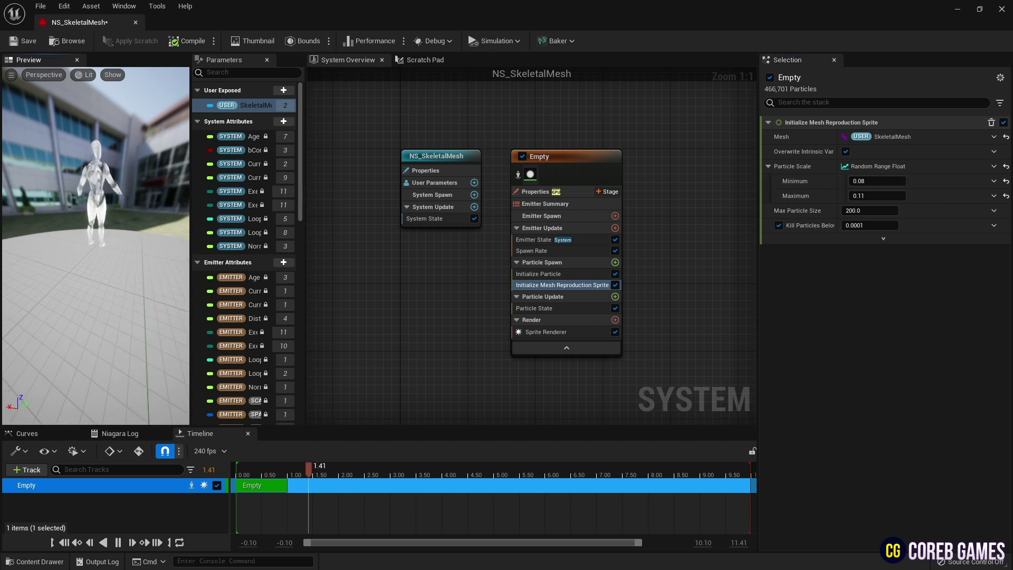
drag(96, 182, 167, 171)
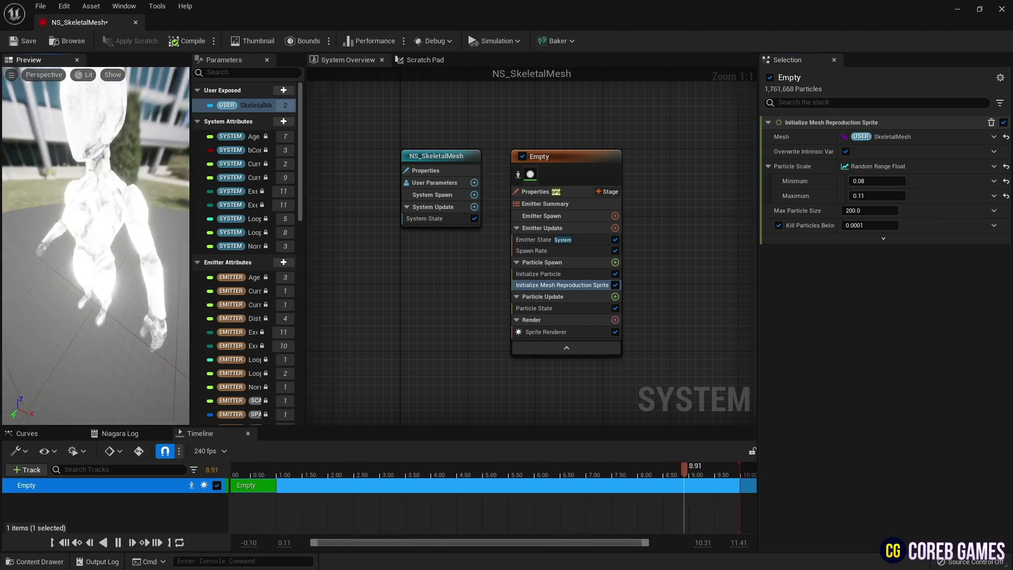
- Set Initialize Particle's Lifetime Mode to Random with Min 0.45 and Max 0.6
click(577, 239)
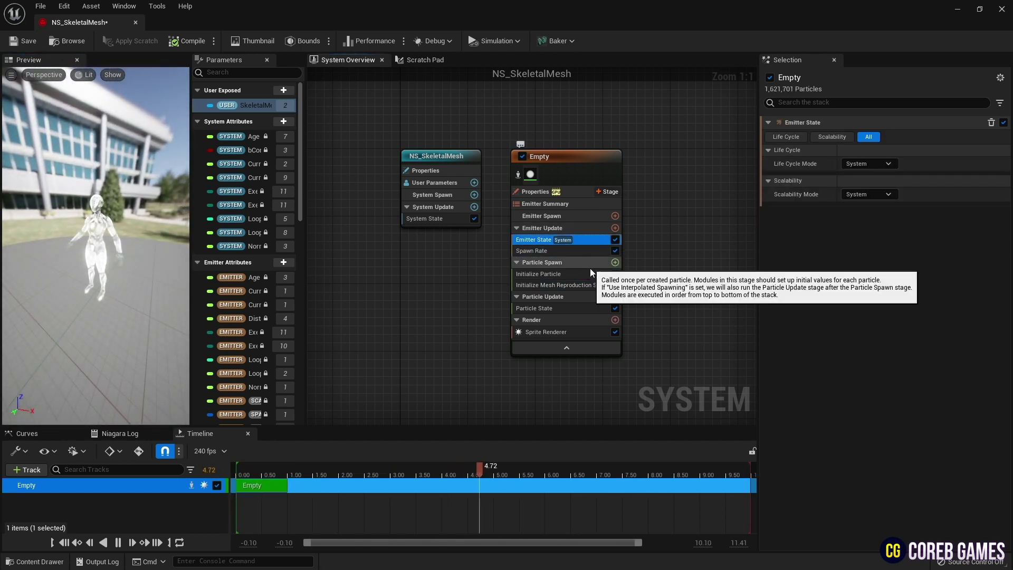
click(590, 273)
click(879, 164)
click(888, 190)
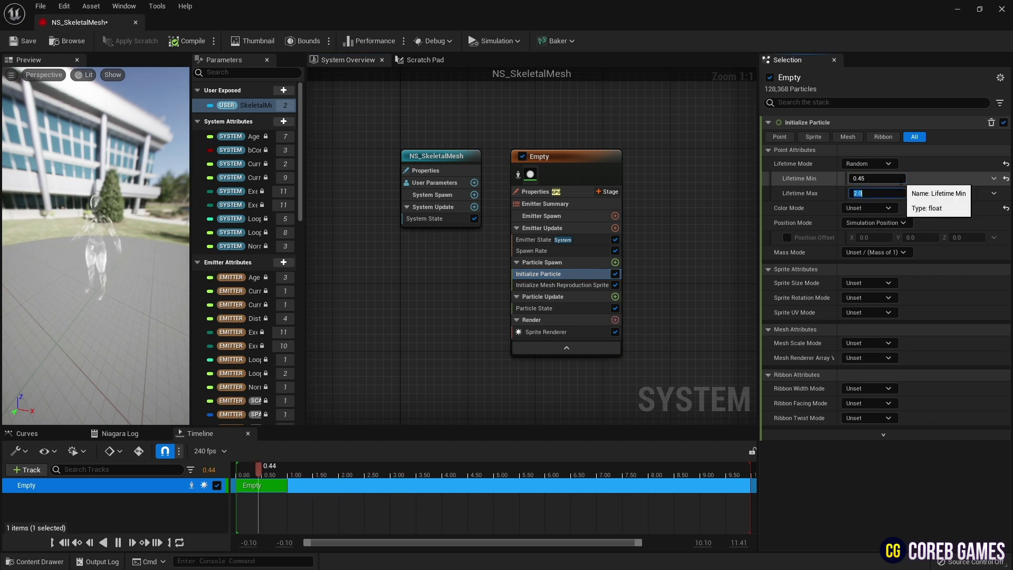
text(0.6)
key(Return)
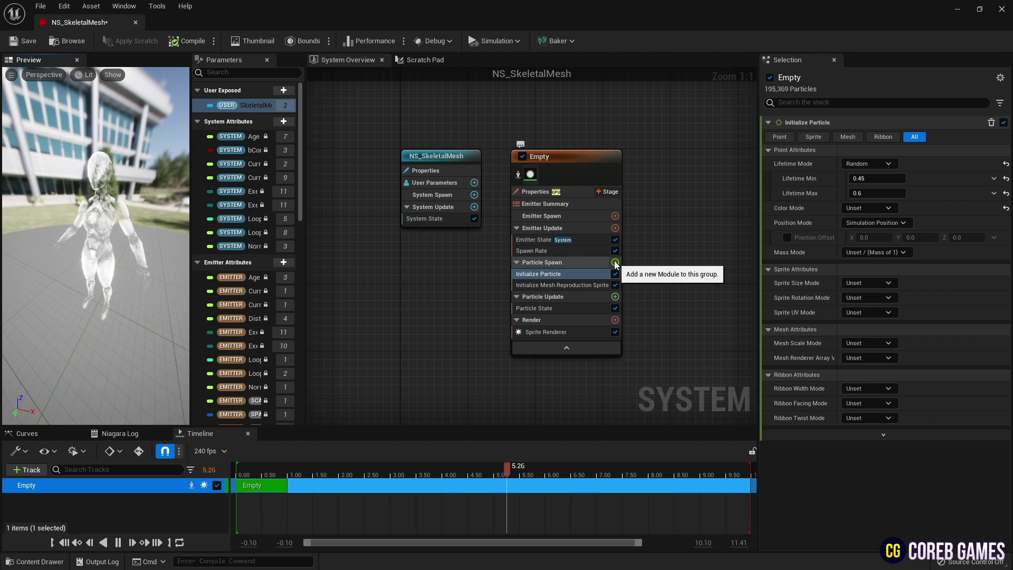
- Add an Add Velocity module to Particle Spawn with a Z velocity of 200
click(616, 264)
text(ad)
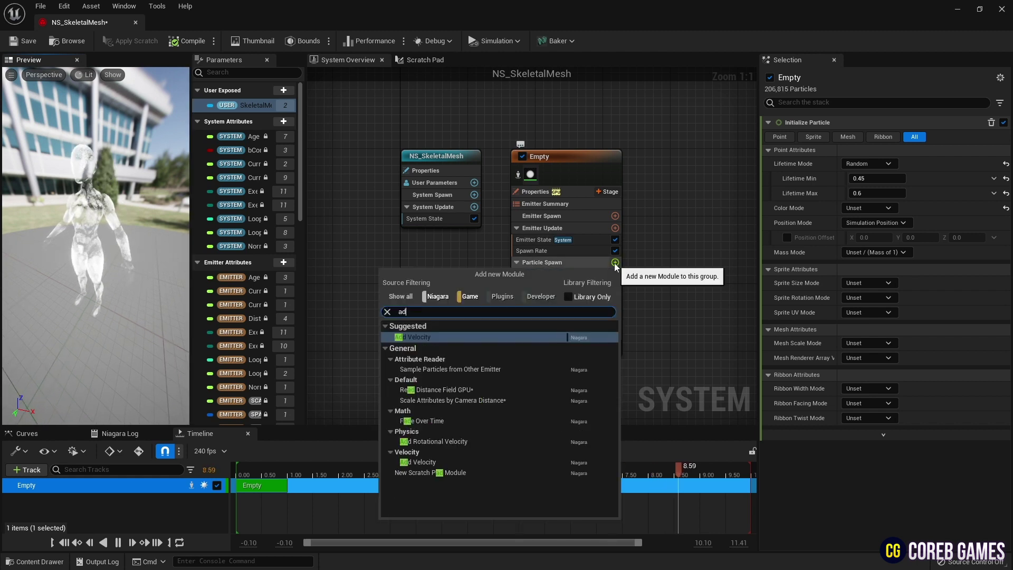
text(d)
key(Return)
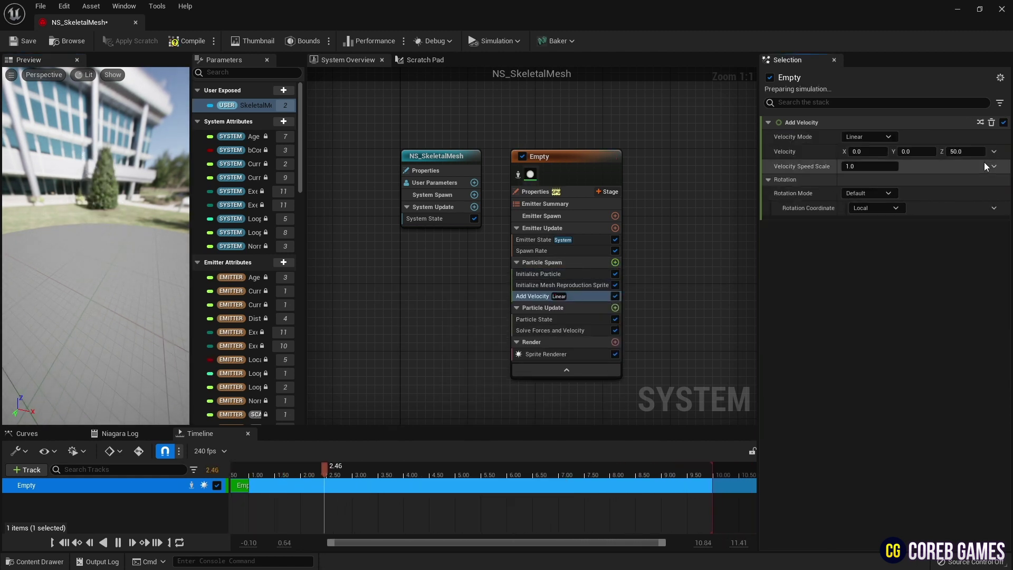
click(962, 151)
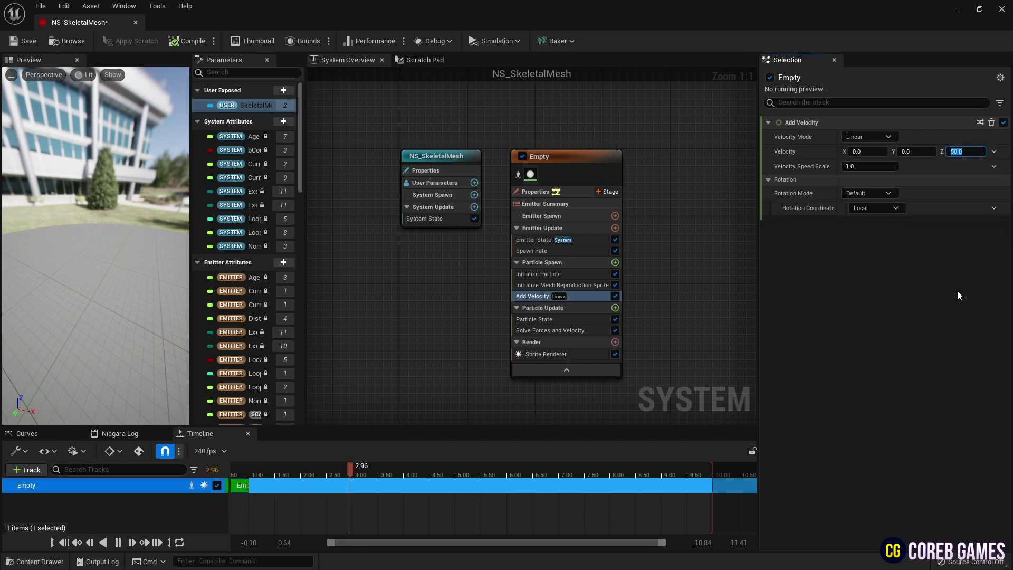
text(200)
key(Return)
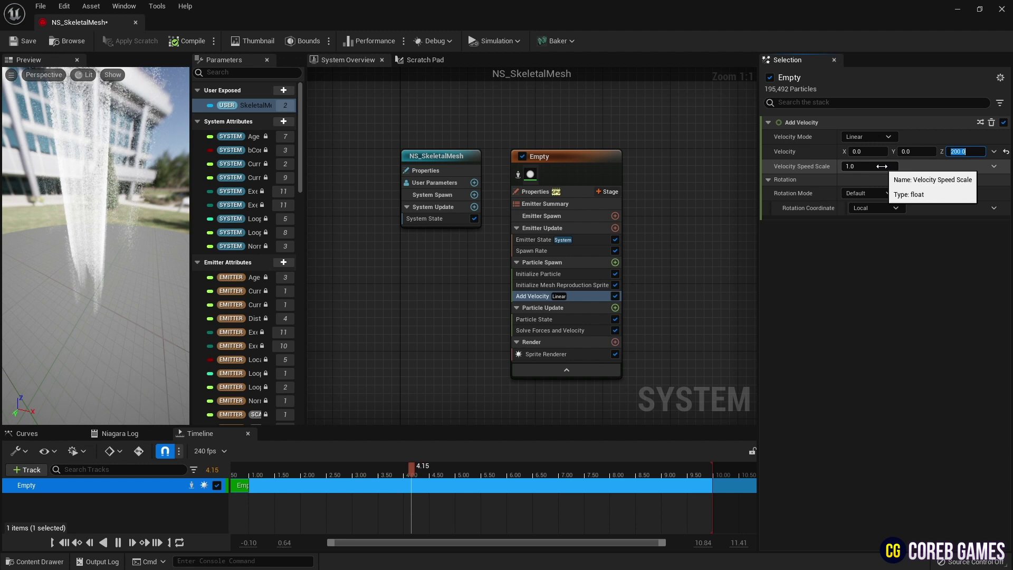
- Keep Linear velocity mode and lower the Z velocity to 50, leaving rotation mode default
click(888, 139)
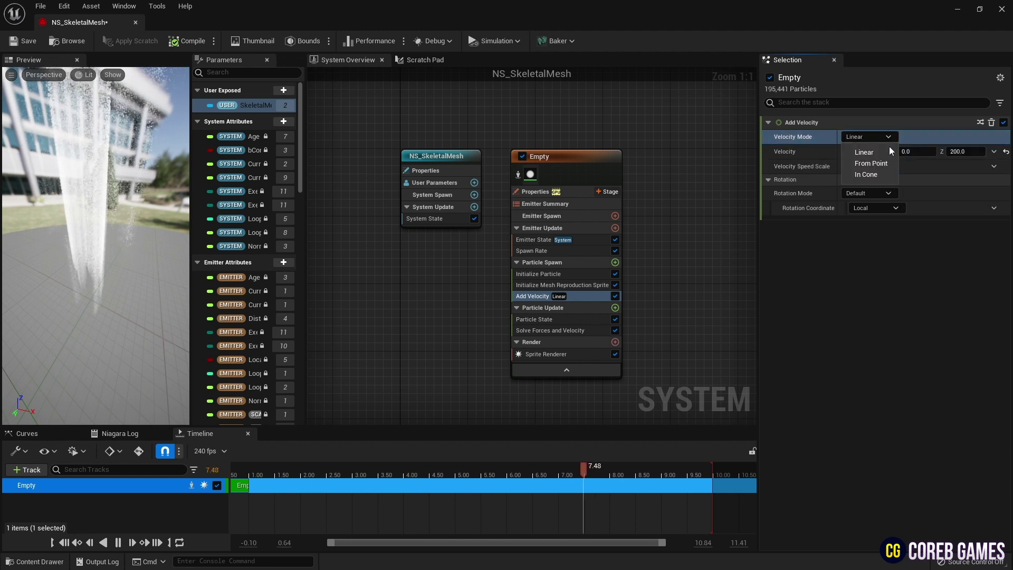
click(864, 152)
double_click(964, 151)
text(50)
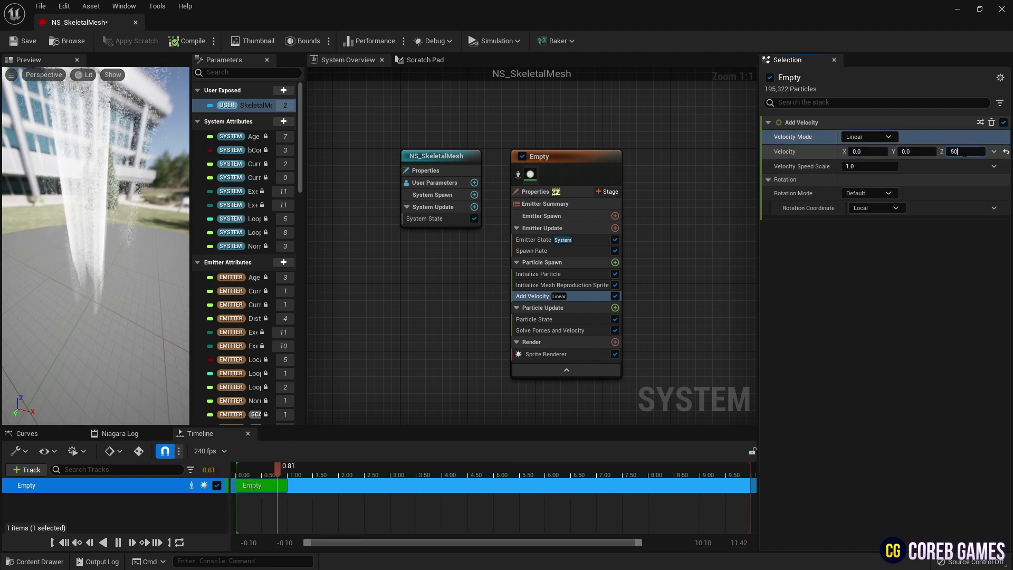
key(Return)
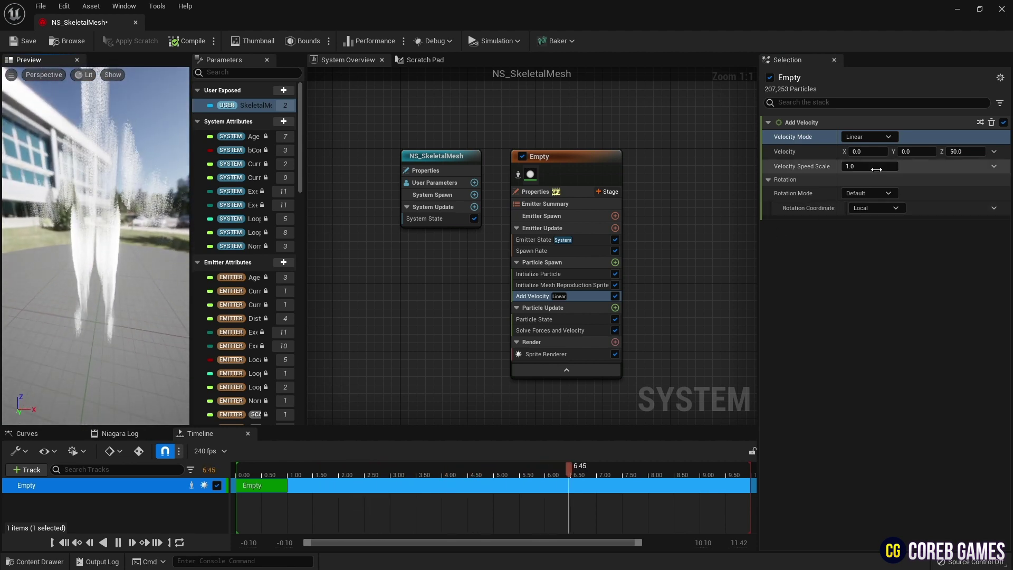
click(882, 193)
click(857, 209)
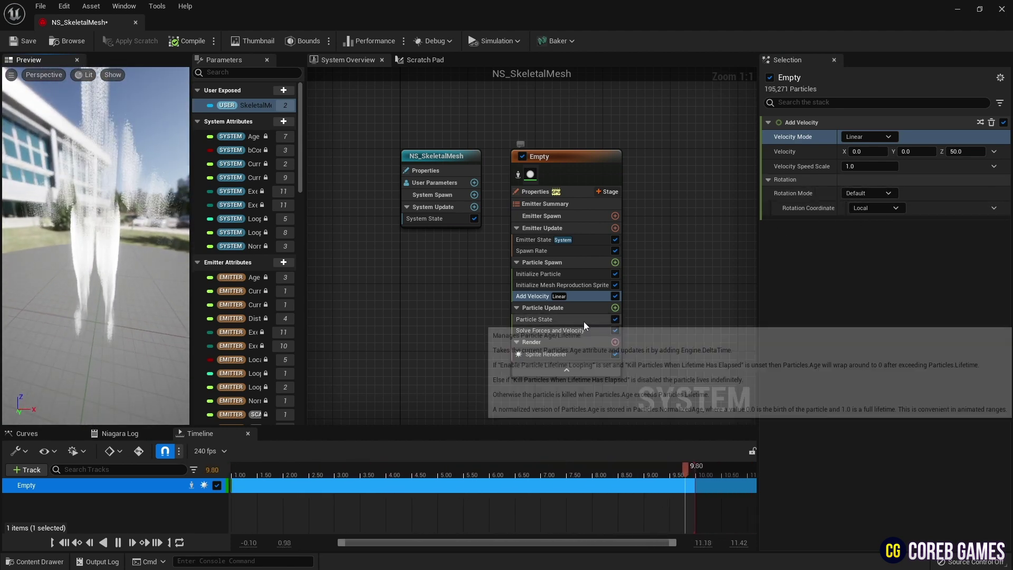
click(586, 320)
- Add Update Mesh Reproduction Sprite bound to SkeletalMesh, with Overwrite Intrinsic Var unchecked
right_click(612, 328)
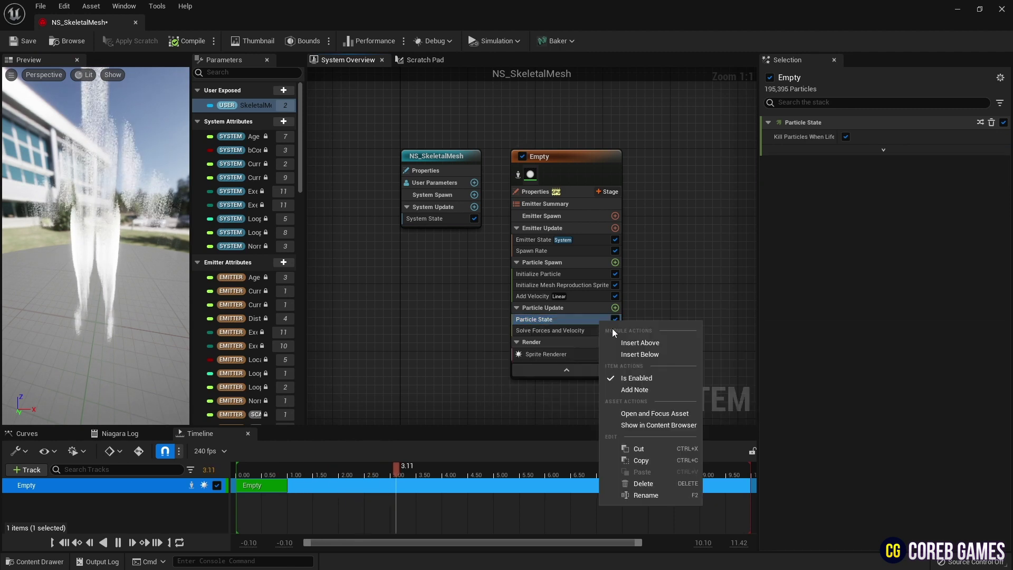
key(Escape)
click(615, 309)
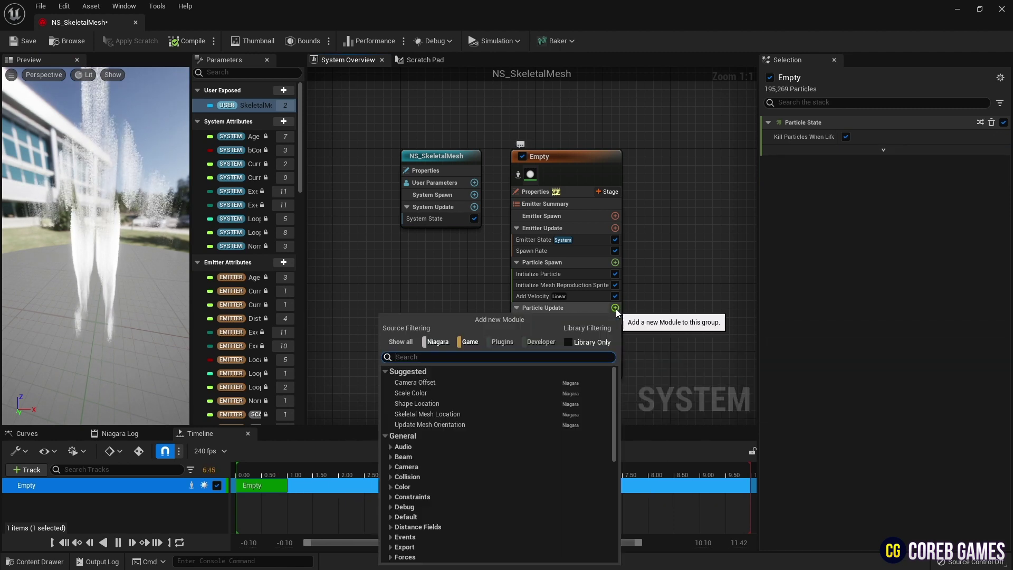
text(upd)
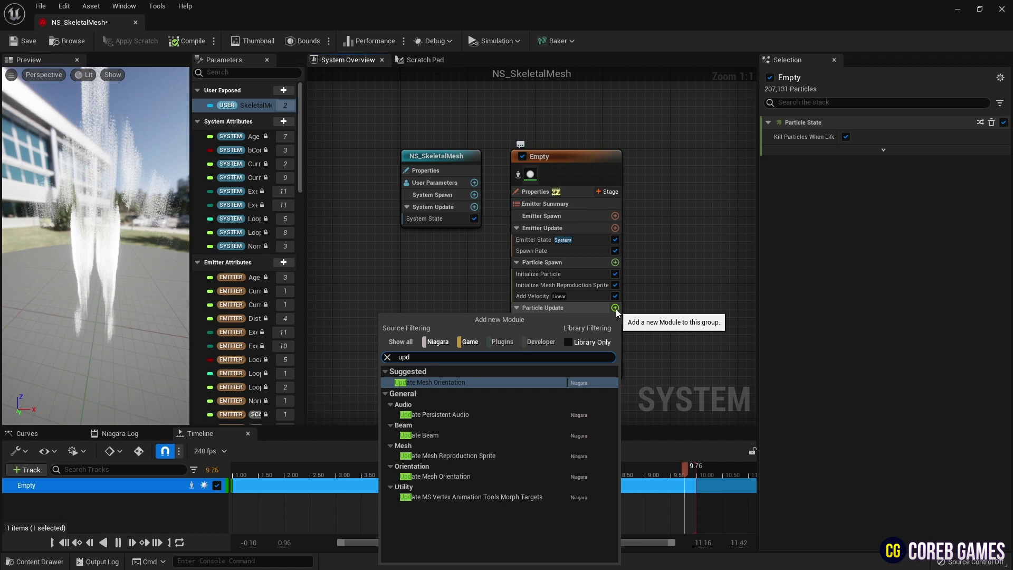
click(447, 457)
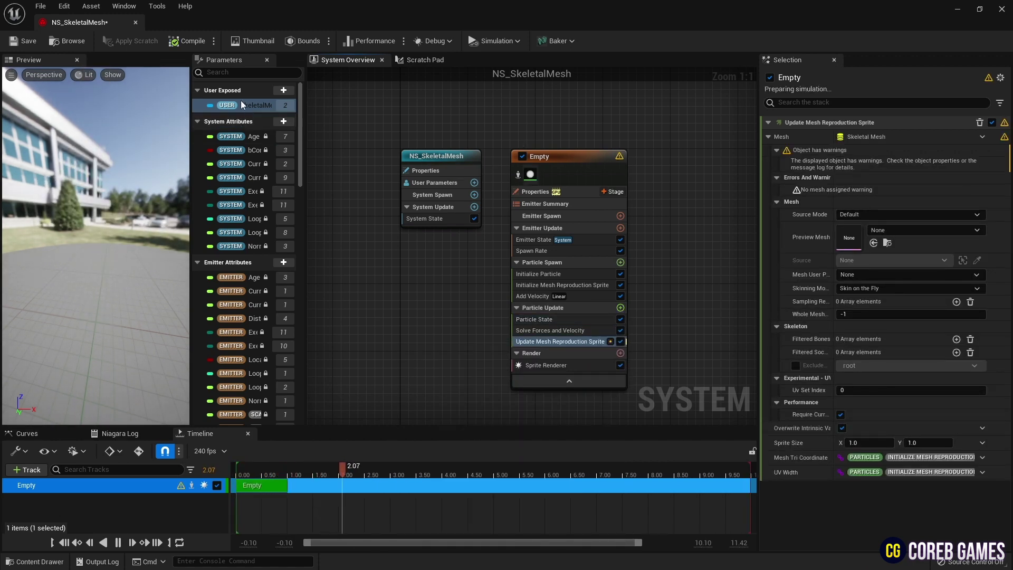
drag(875, 142, 875, 137)
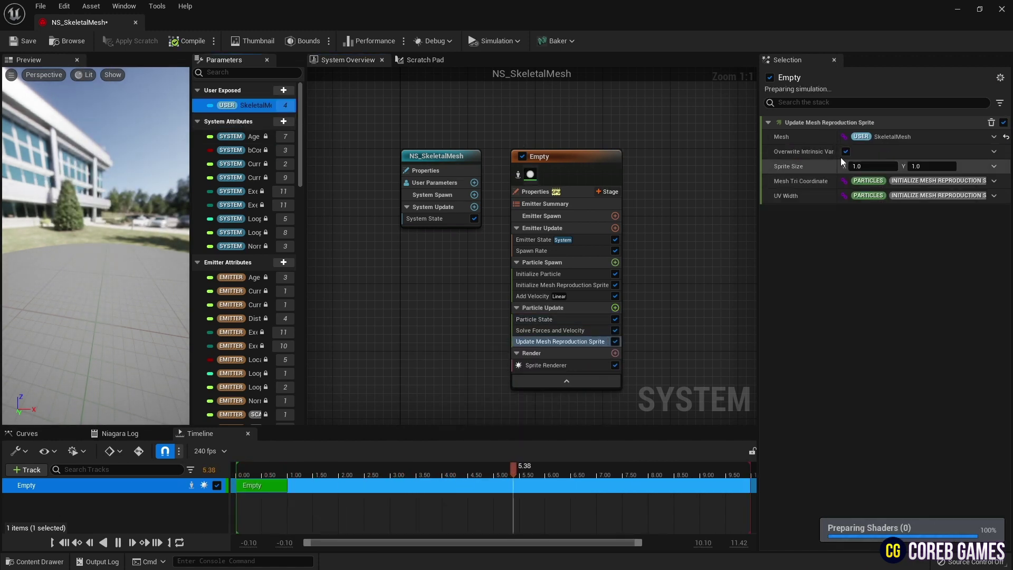
click(846, 151)
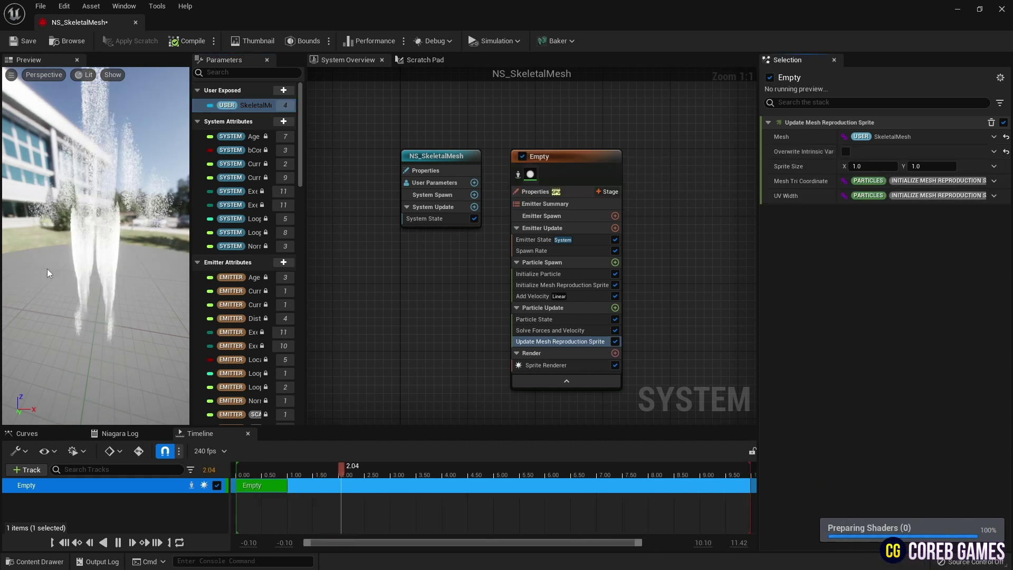
drag(47, 273, 95, 261)
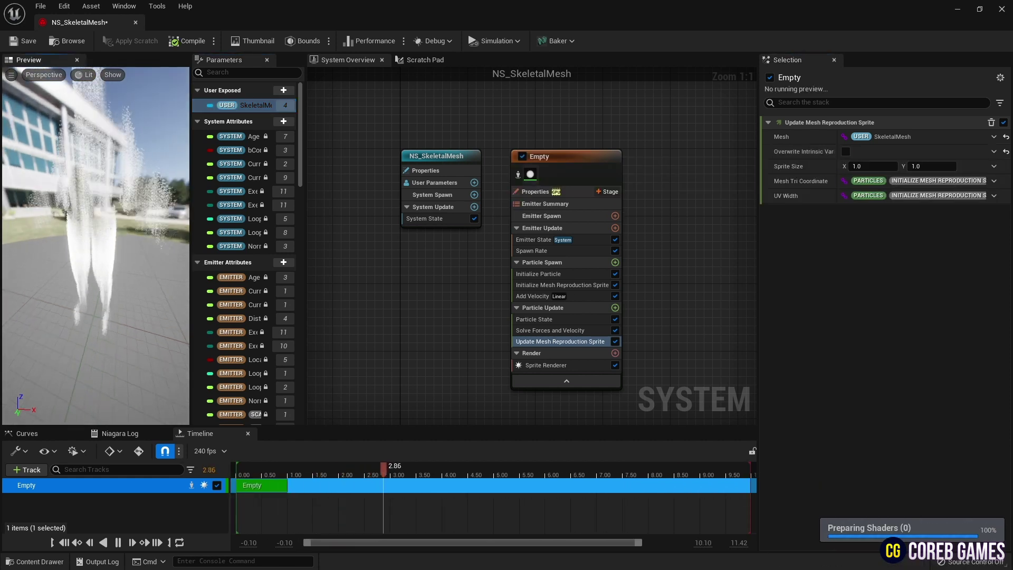
- Add a Scale Velocity module with a random range vector (min Z 0.05, max X/Y 0.1, max Z 0.15)
click(619, 309)
text(scale)
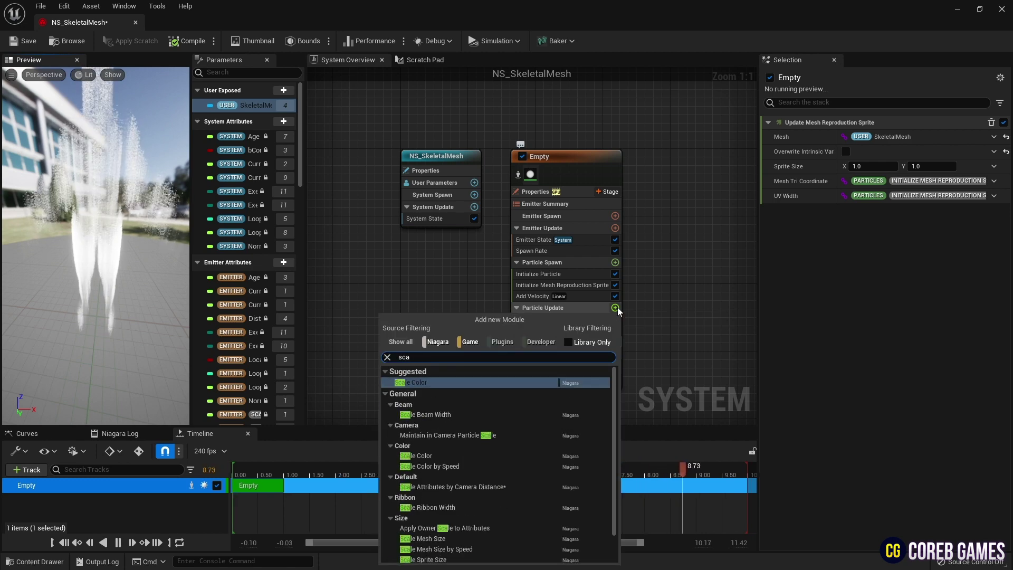
text( ve)
key(Return)
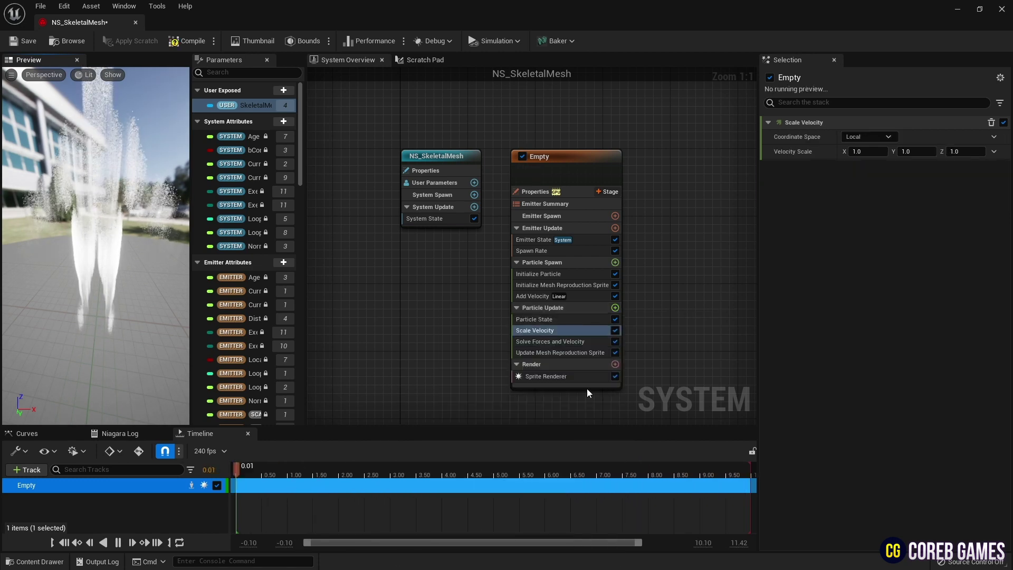
click(994, 152)
text(ran)
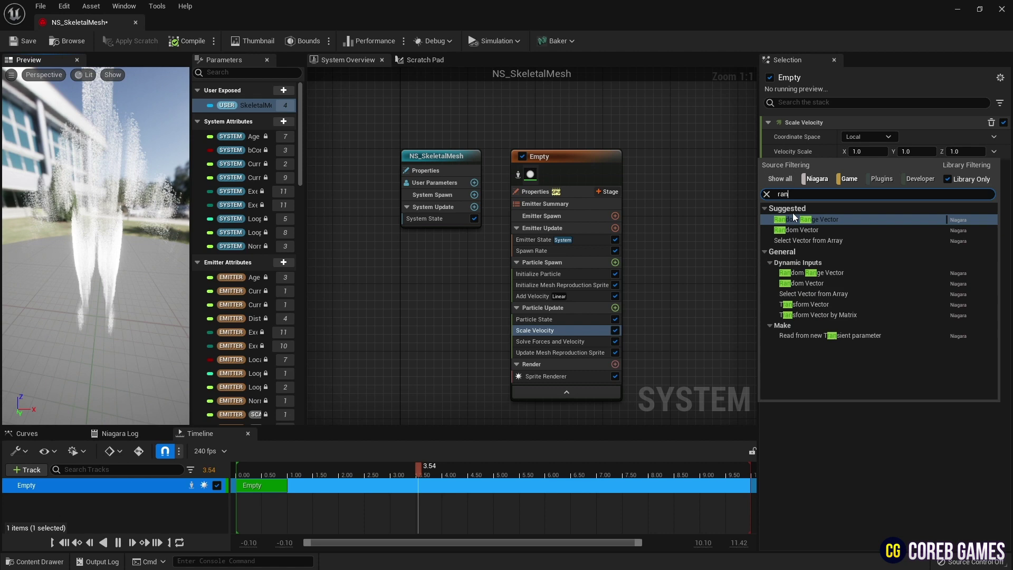
click(799, 220)
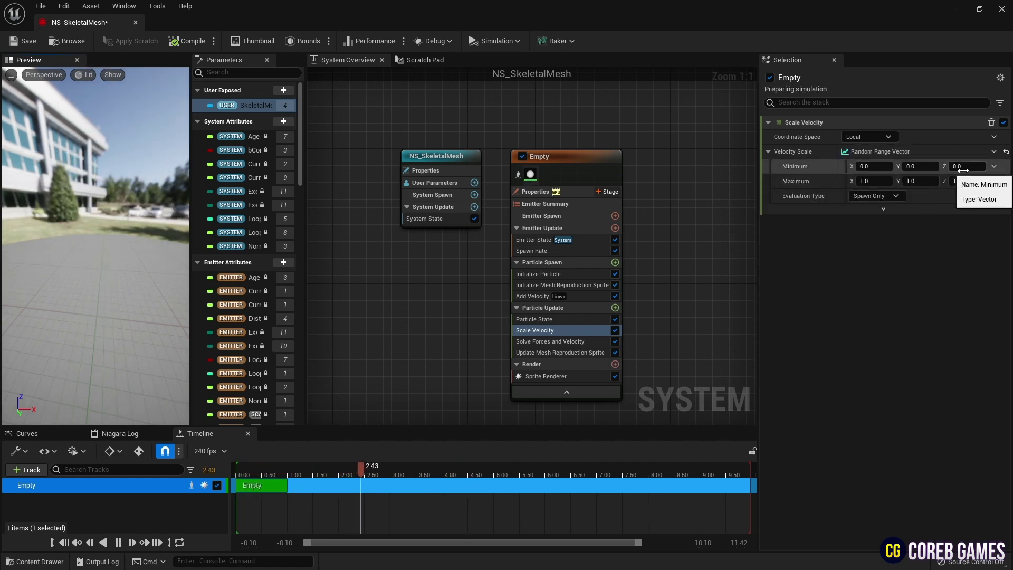
text(0.05)
click(865, 181)
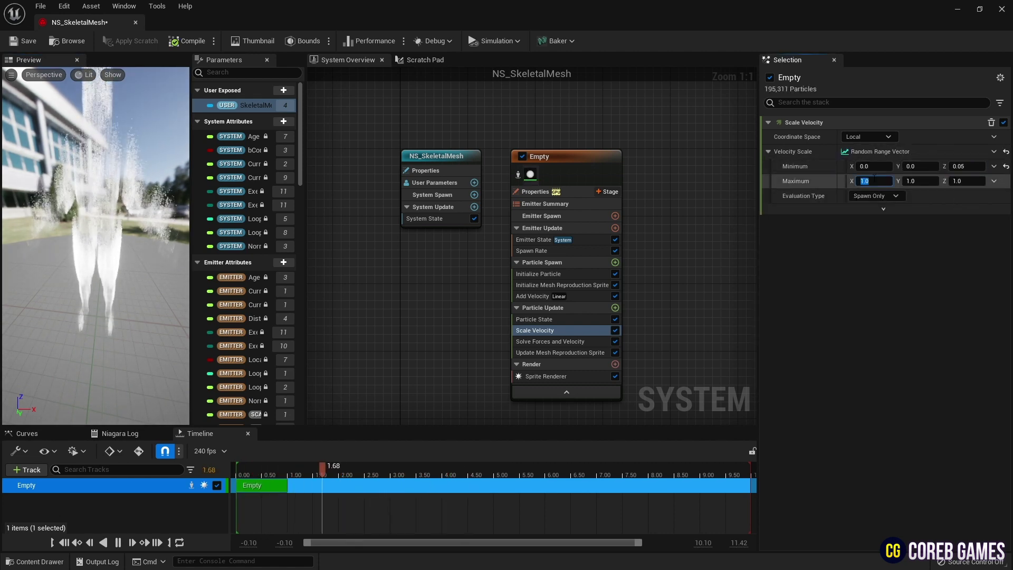
key(Tab)
text(0.1)
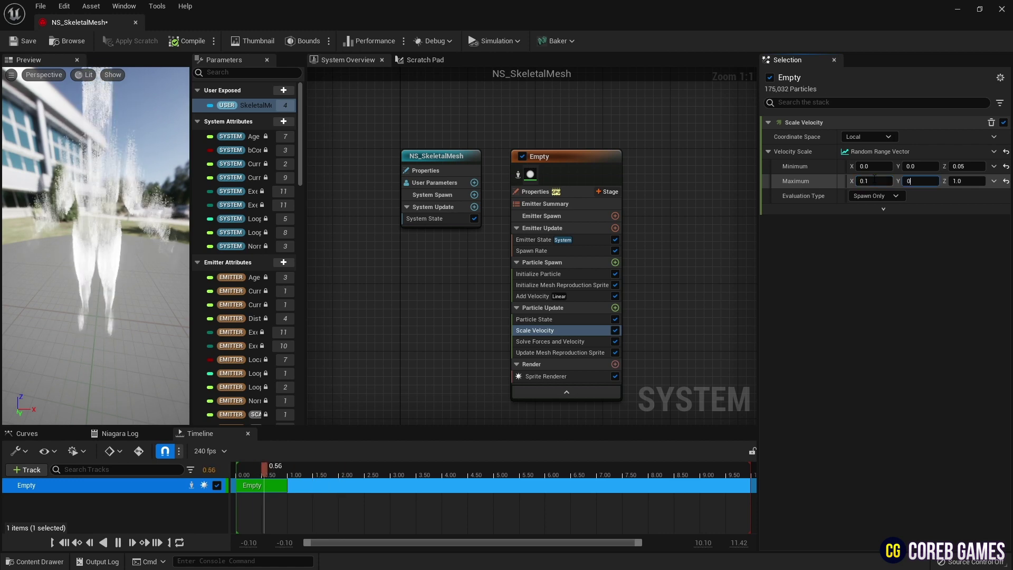
key(Tab)
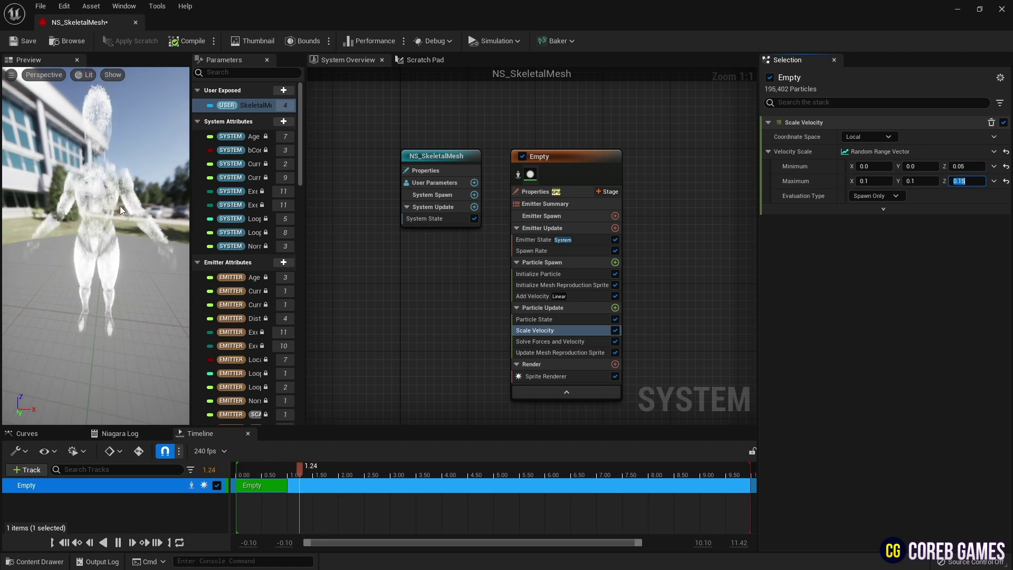
- Set the Add Velocity module's Z velocity to 200
click(595, 294)
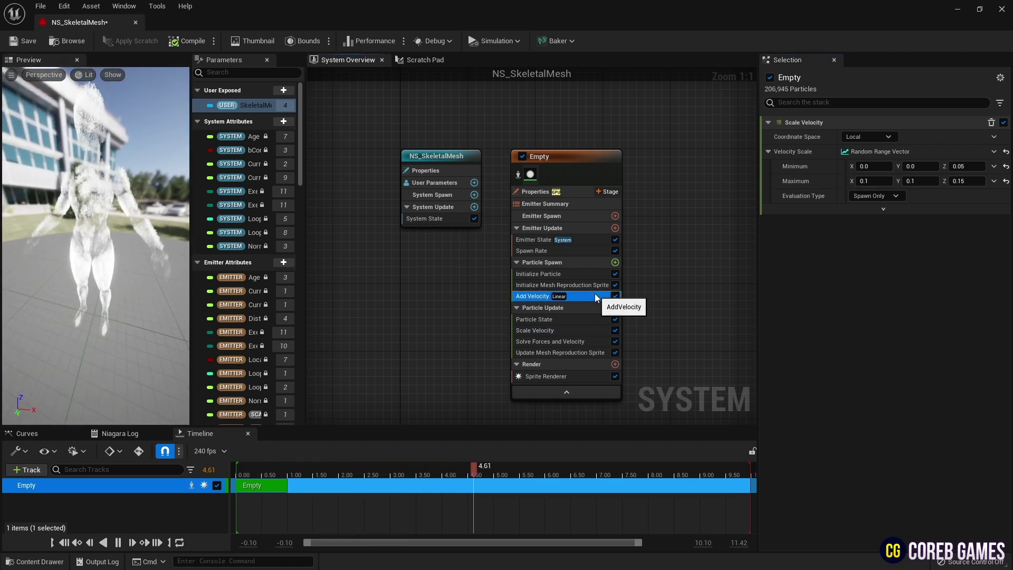
click(961, 149)
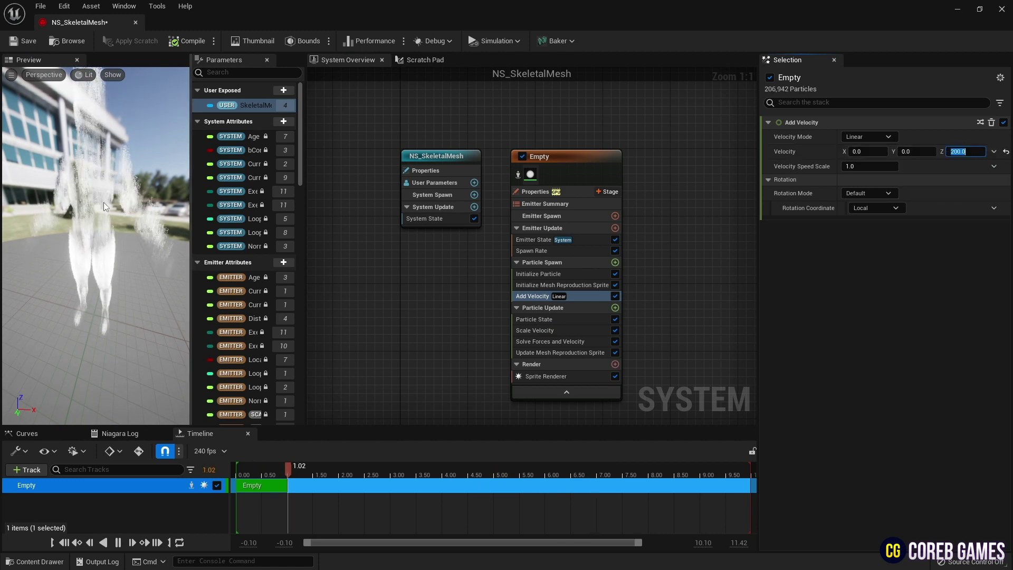
key(Return)
- Add a Drag module to Particle Update with drag set to 0.5
click(586, 341)
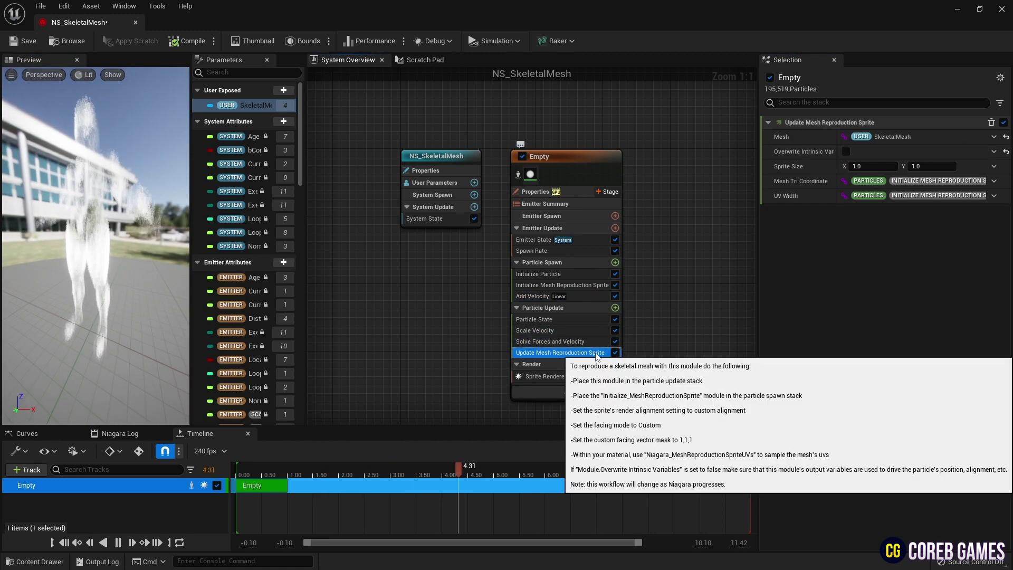
click(615, 307)
text(d)
key(Return)
text(0.)
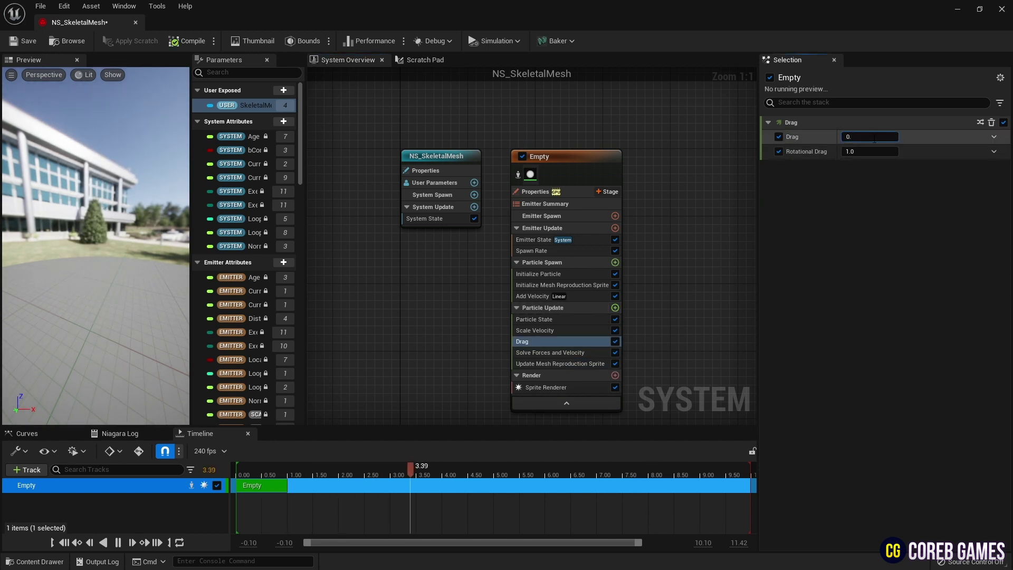
text(5)
key(Return)
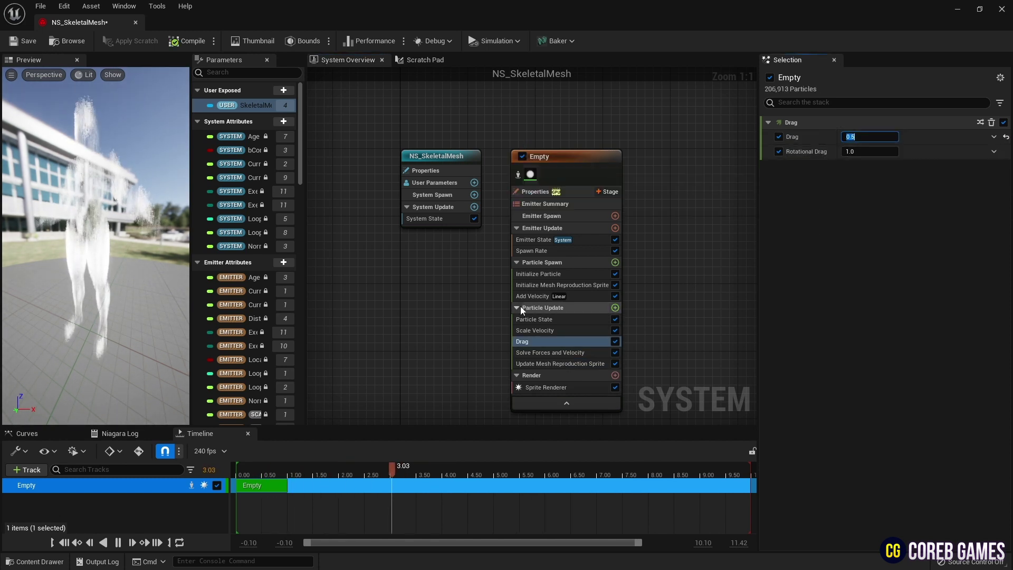
click(616, 308)
text(color)
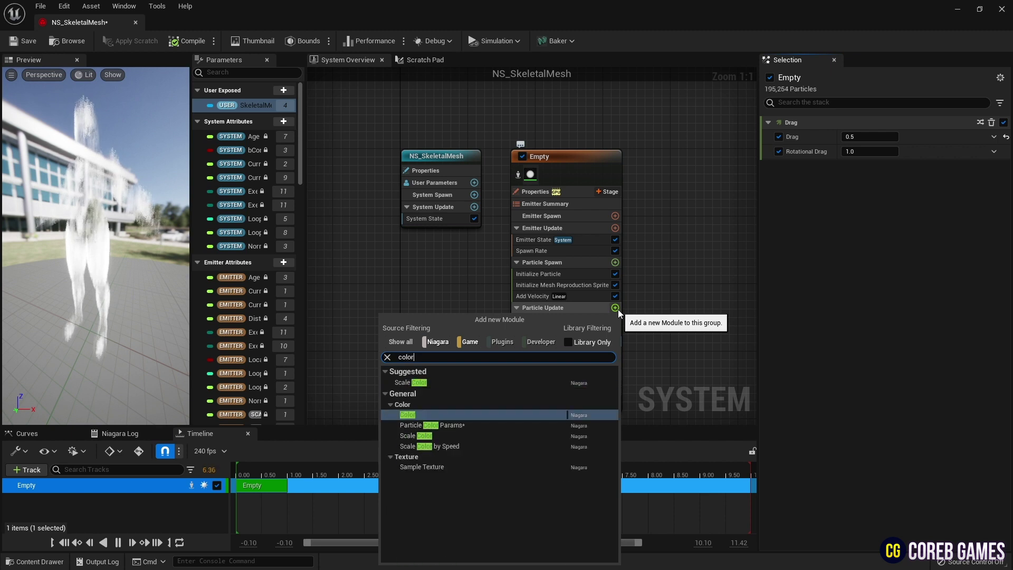
- Add a Color module to Particle Update, driven by Color from Curve
key(Return)
click(995, 141)
text(cur)
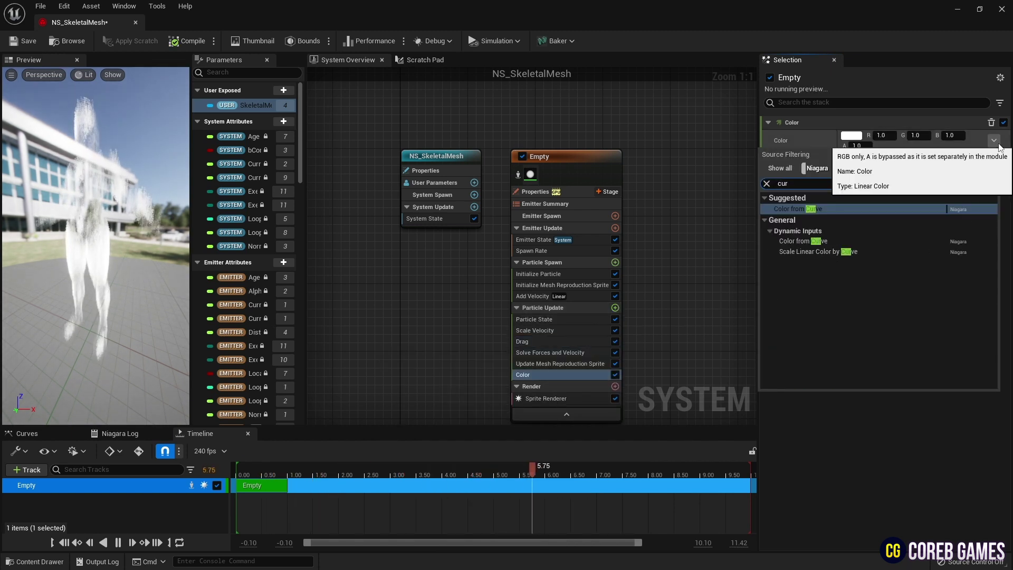
click(916, 210)
- Make the color gradient run from a blue first stop to a cyan end stop
double_click(801, 186)
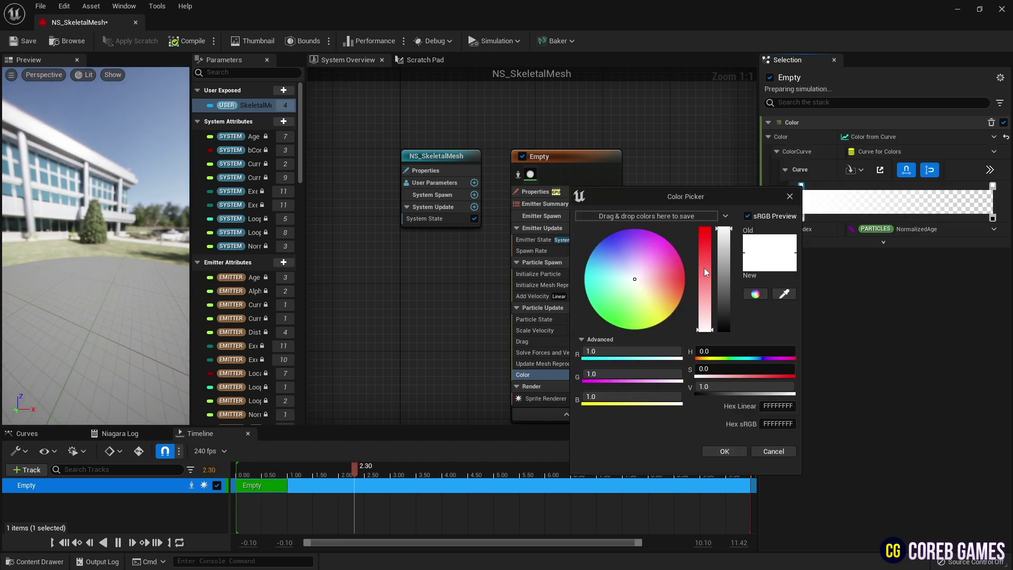
click(627, 351)
key(Tab)
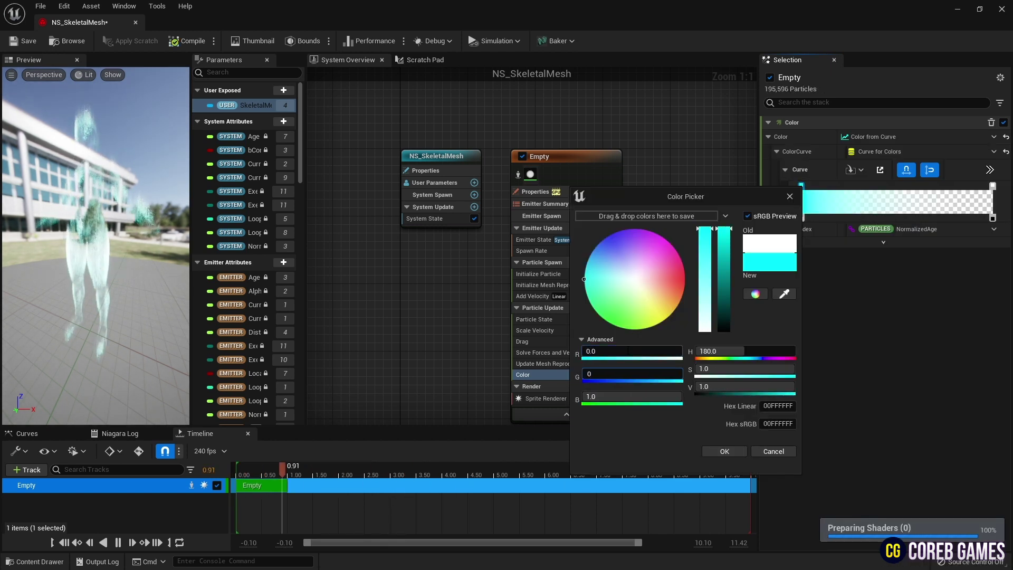
text(0.25)
key(Return)
click(725, 451)
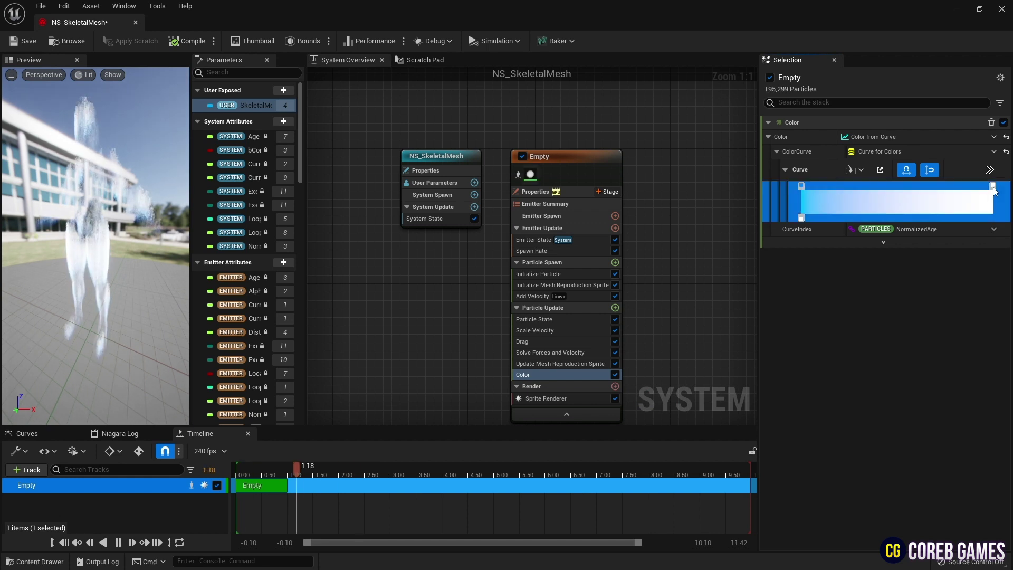
double_click(994, 222)
text(0)
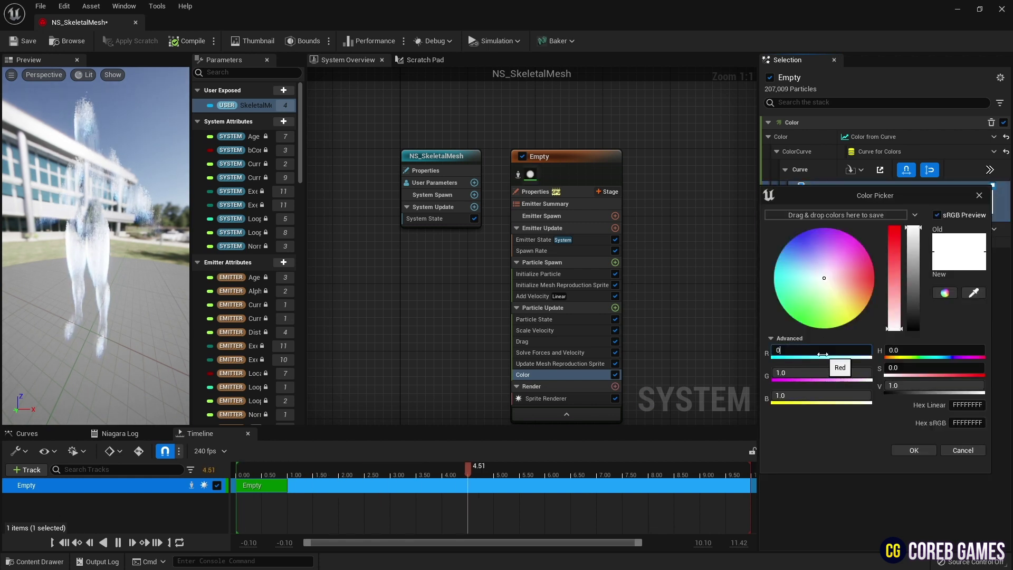
text(8)
key(Return)
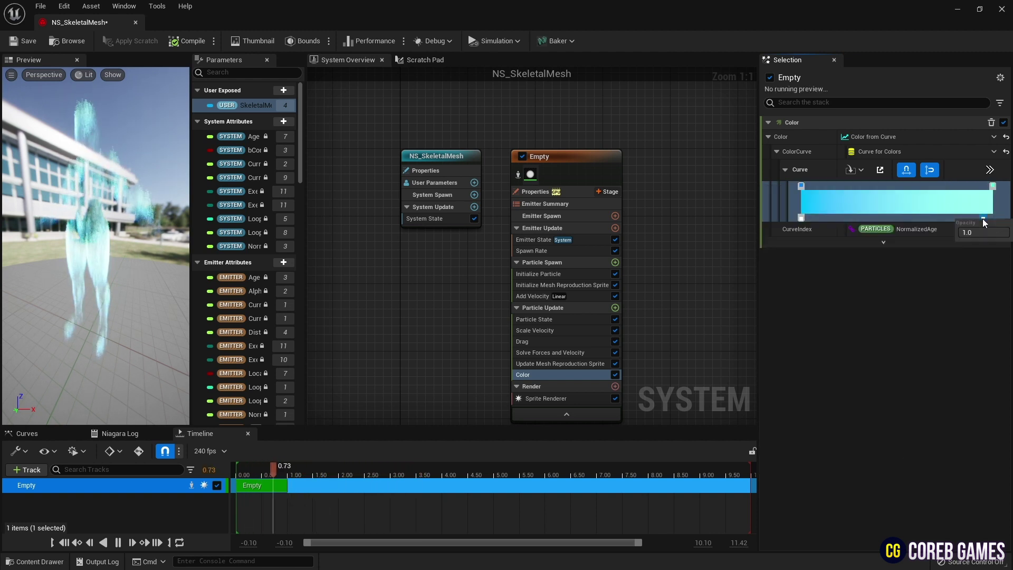
text(10)
key(Return)
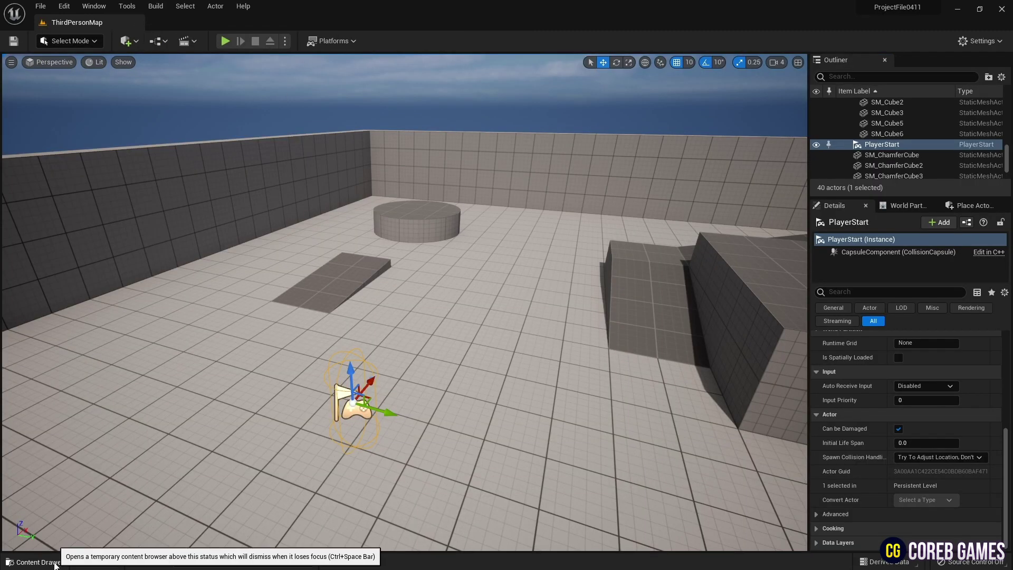
- Open BP_ThirdPersonCharacter from the Content Drawer's ThirdPerson > Blueprints folder
click(36, 562)
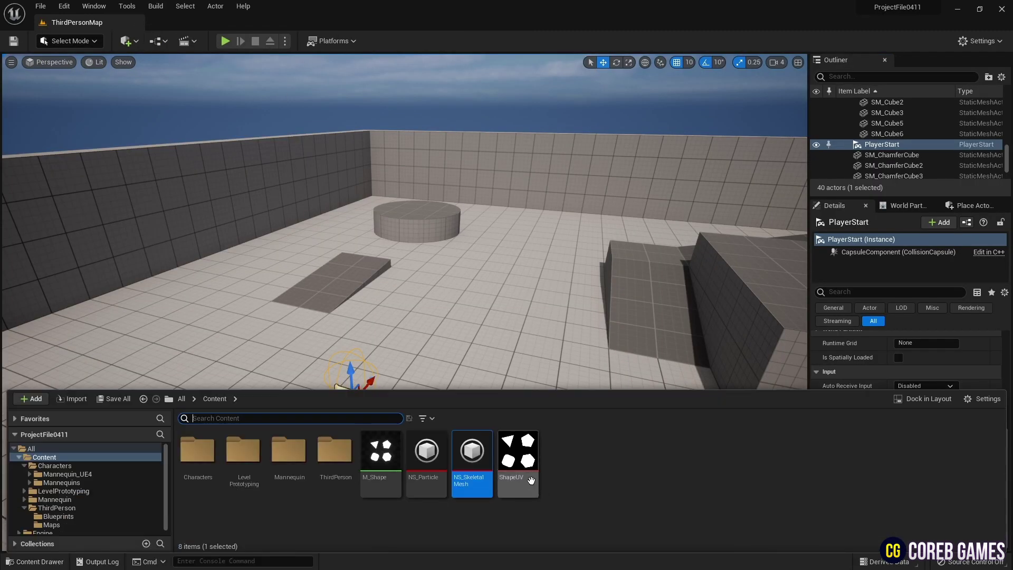
click(513, 287)
click(53, 559)
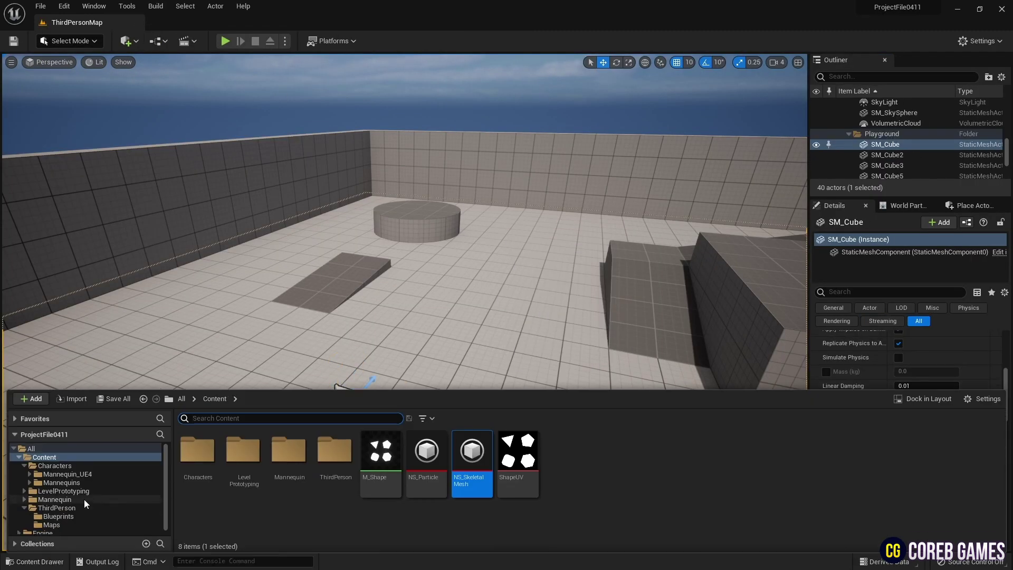
click(57, 505)
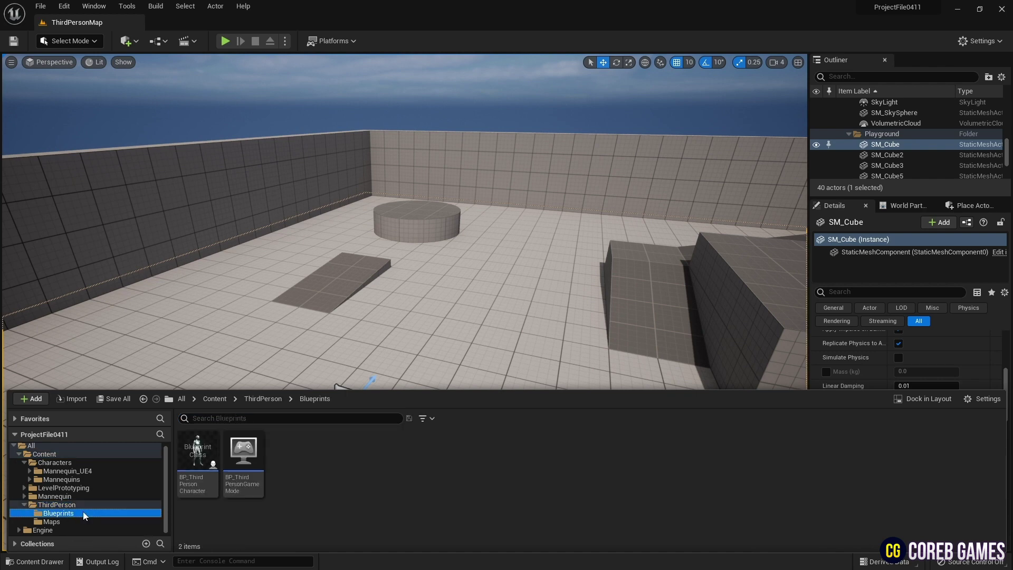
double_click(197, 451)
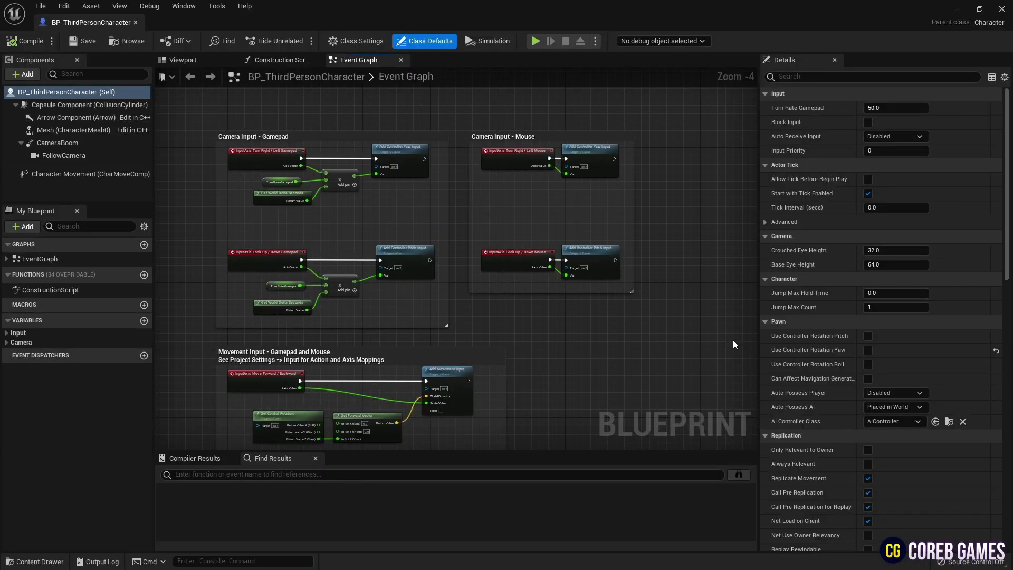
- Show the character's Viewport and resize the Blueprint editor into a repositioned floating window
click(211, 63)
click(980, 9)
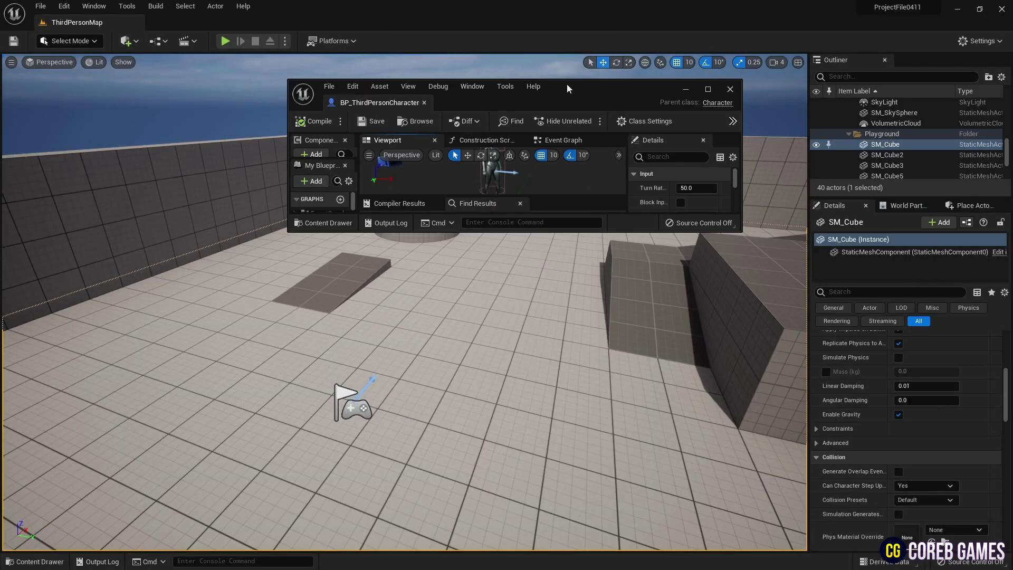
drag(567, 84, 454, 76)
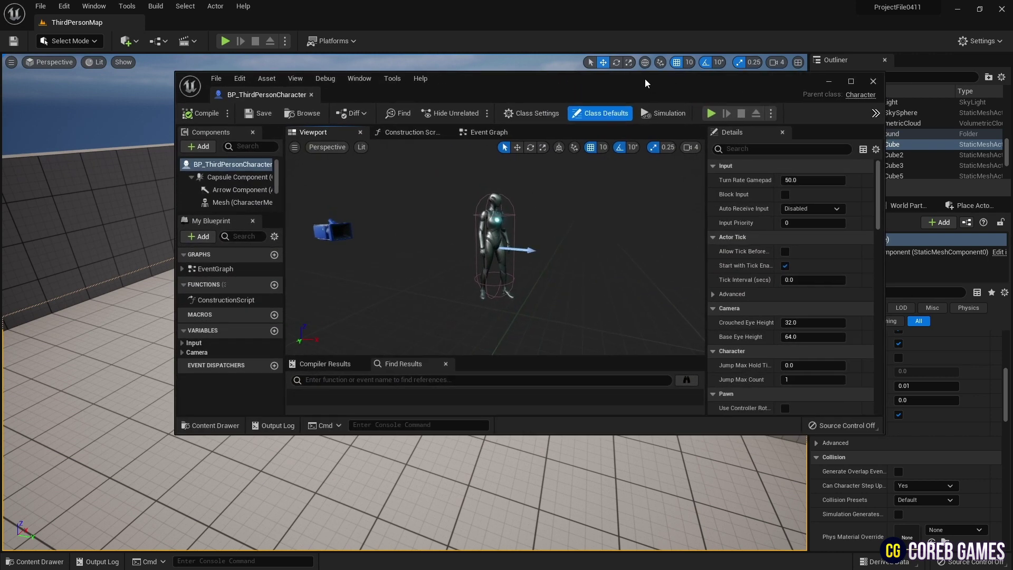
drag(646, 79, 573, 51)
click(35, 561)
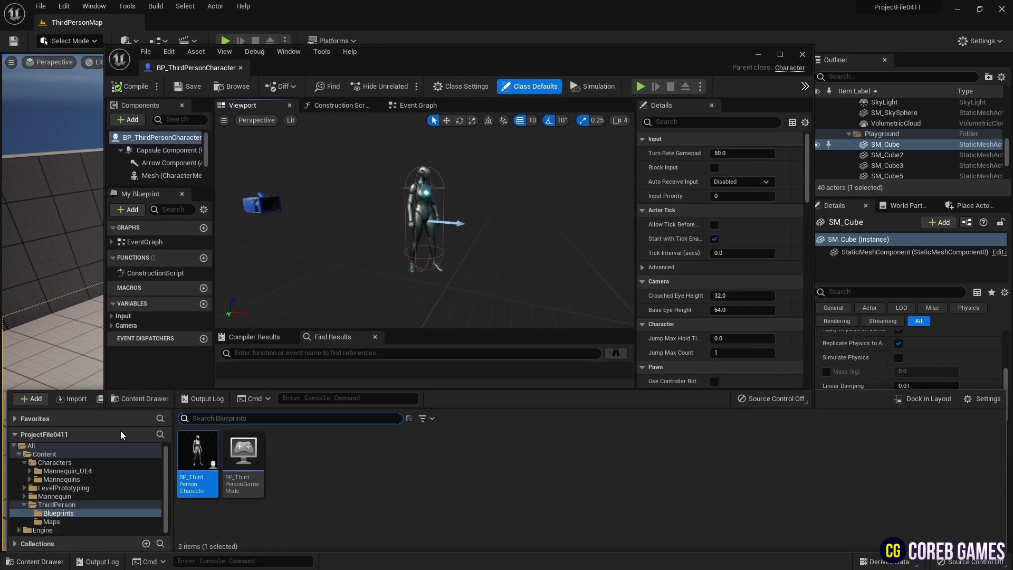
- Add an NS_SkeletalMesh Niagara Particle System Component to BP_ThirdPersonCharacter
click(70, 453)
click(474, 457)
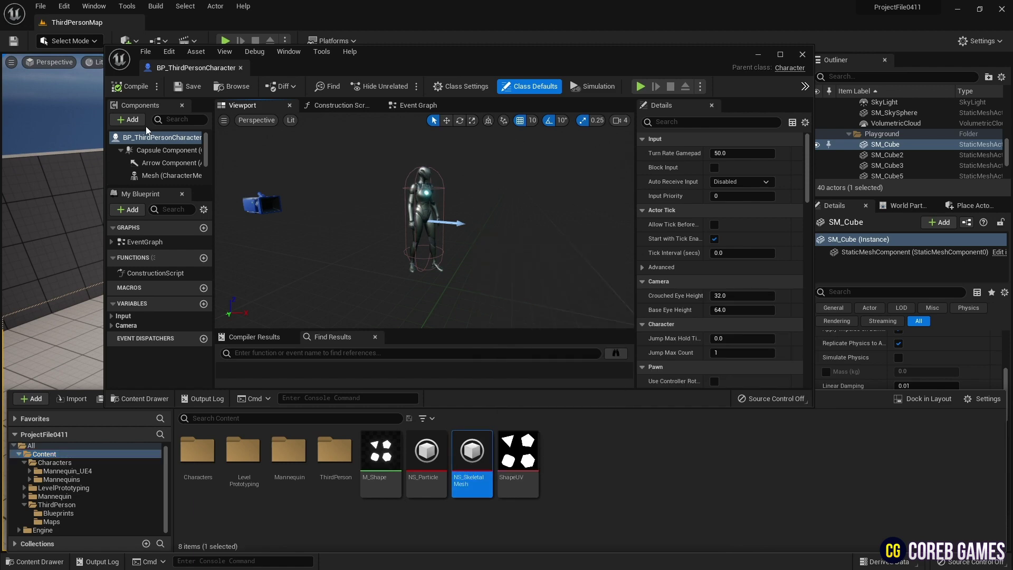
click(129, 120)
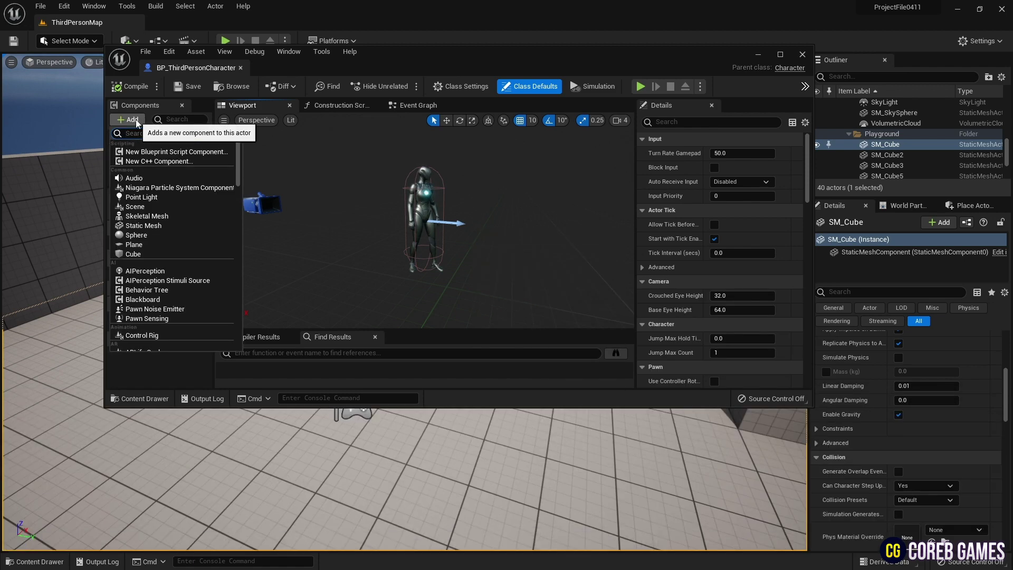
click(198, 191)
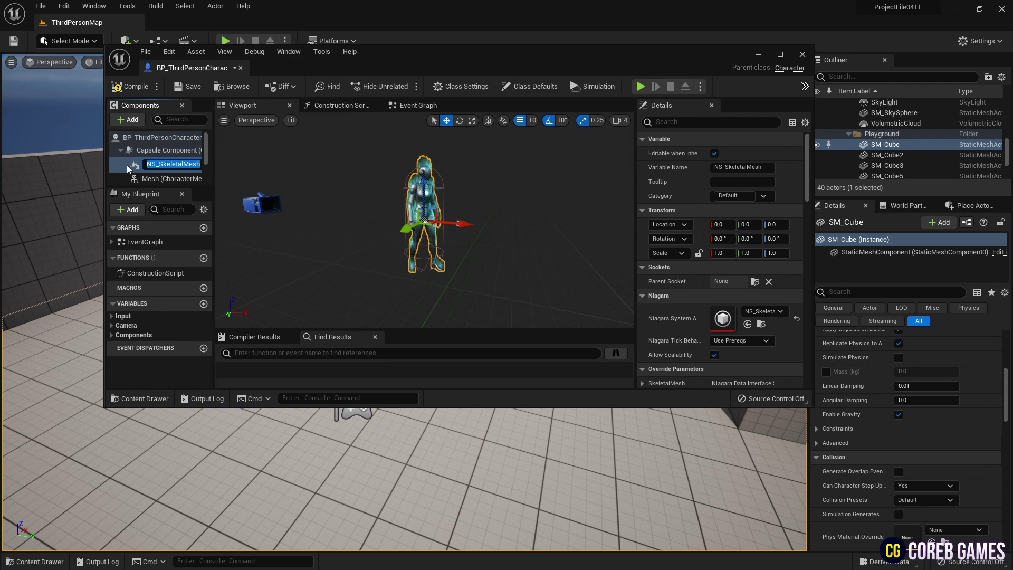
key(Return)
scroll(714, 367, down, 2)
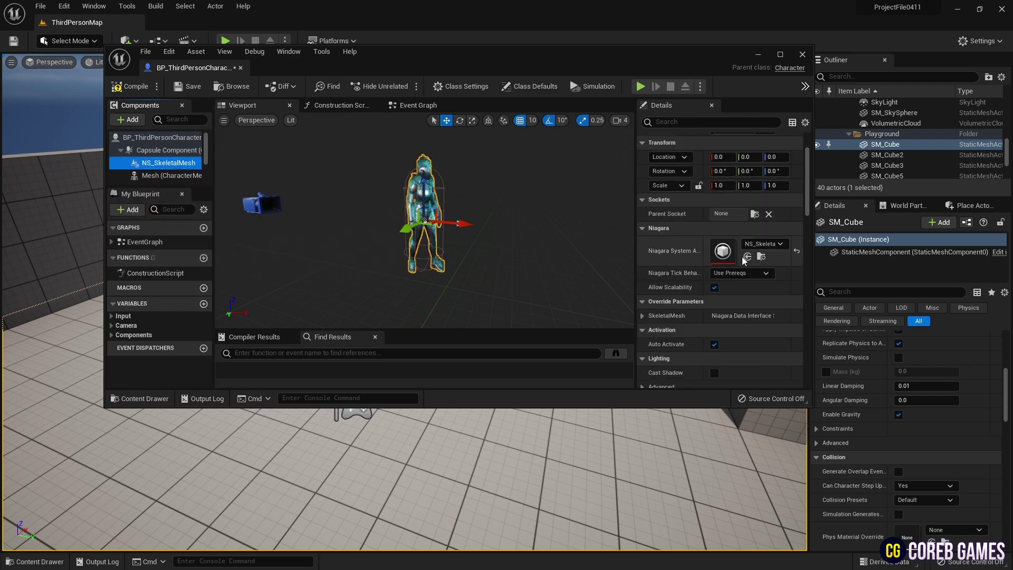
click(167, 175)
scroll(763, 284, down, 2)
scroll(763, 285, down, 3)
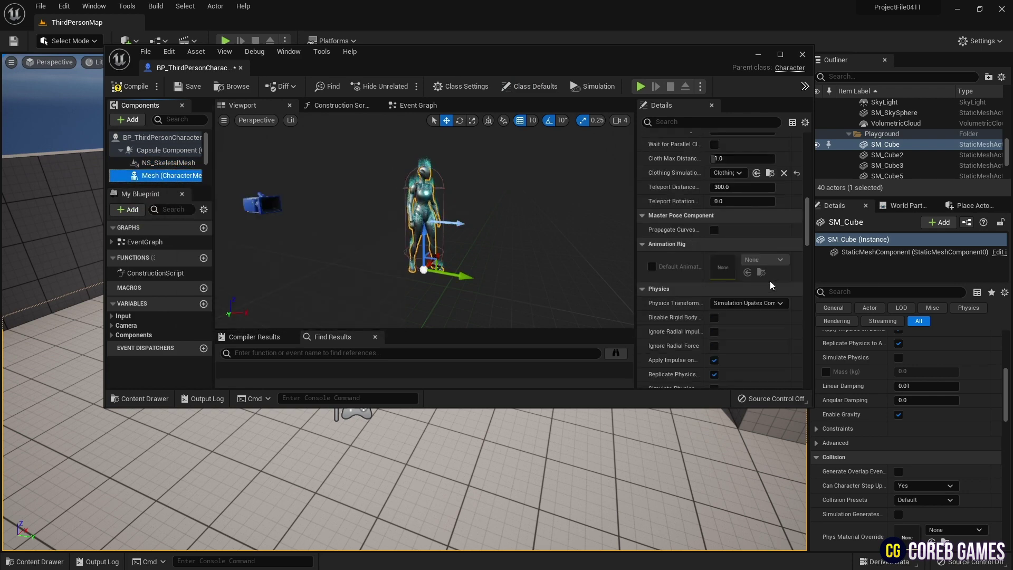
scroll(770, 281, down, 3)
scroll(771, 281, down, 3)
scroll(770, 281, down, 3)
scroll(771, 281, down, 3)
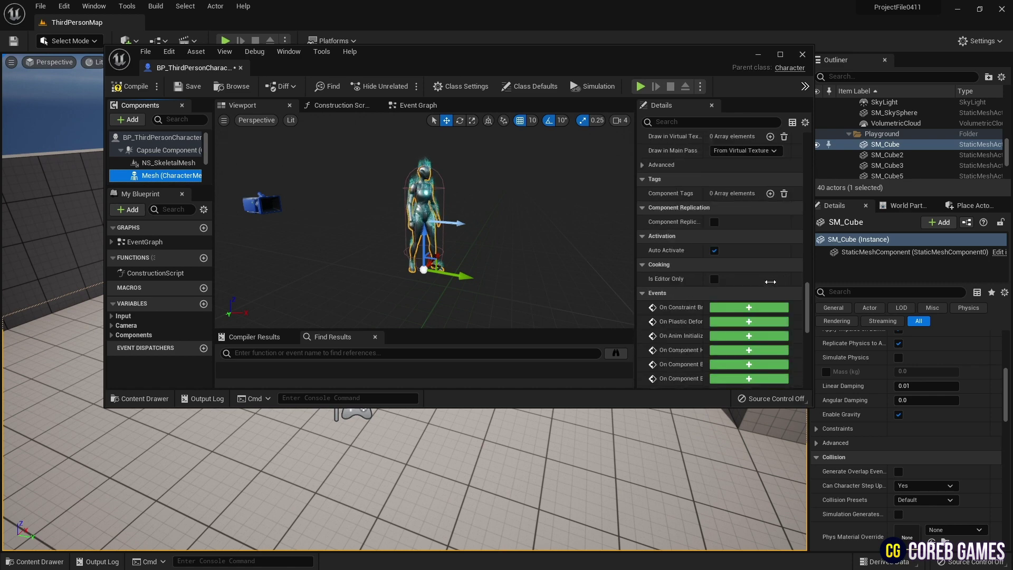
scroll(774, 289, down, 3)
scroll(773, 291, down, 1)
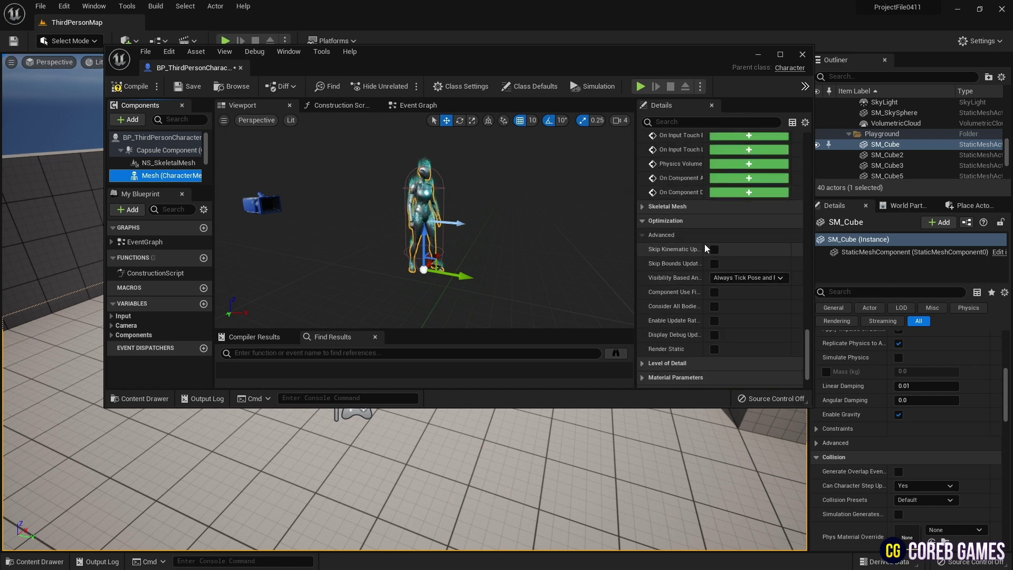
- Set the Mesh's Visibility Based Anim Tick Option to Always Tick Pose and Refresh Bones
click(742, 279)
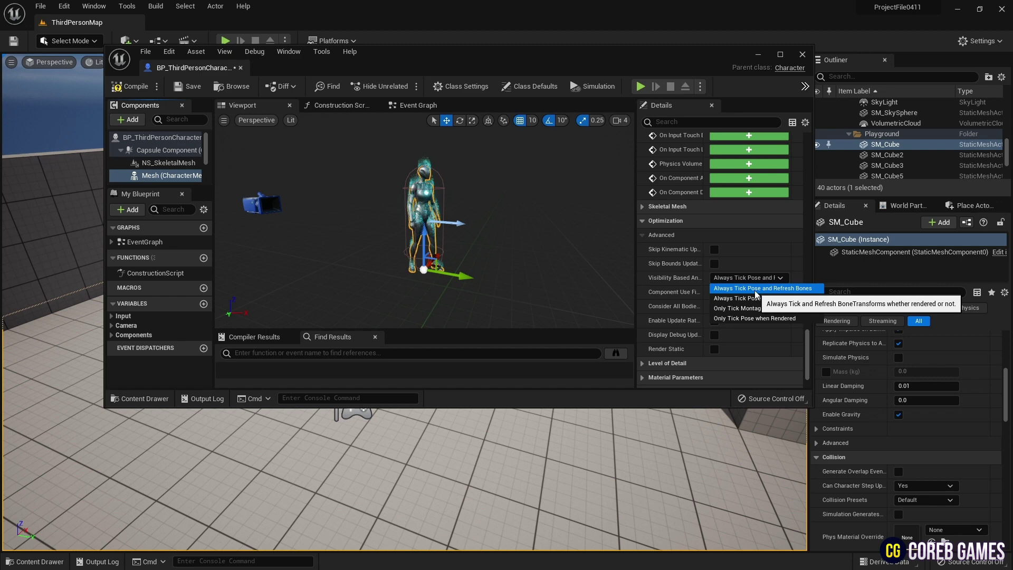
click(754, 288)
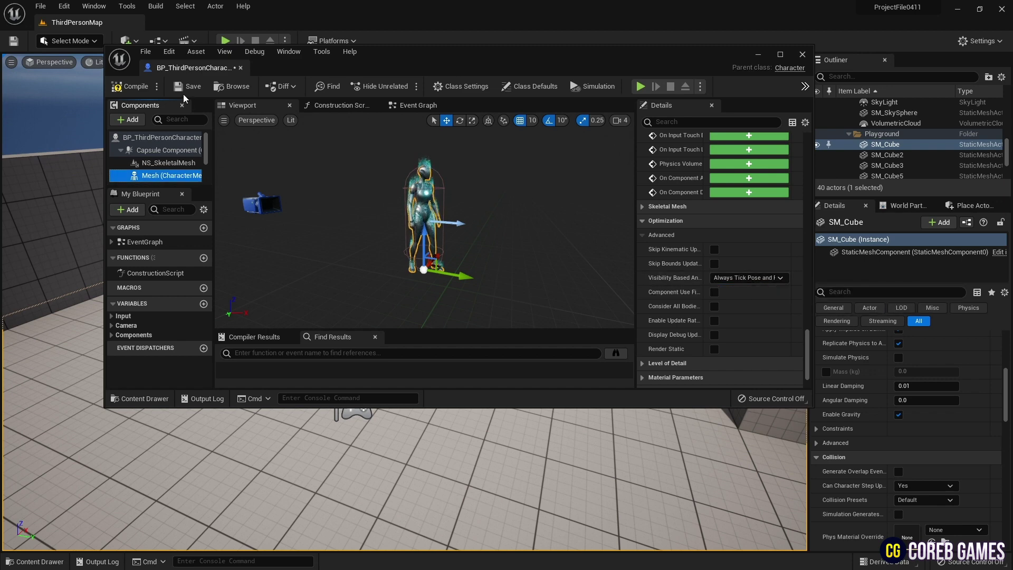
click(758, 53)
- Play the level and run the character forward to show its particle trail
click(225, 42)
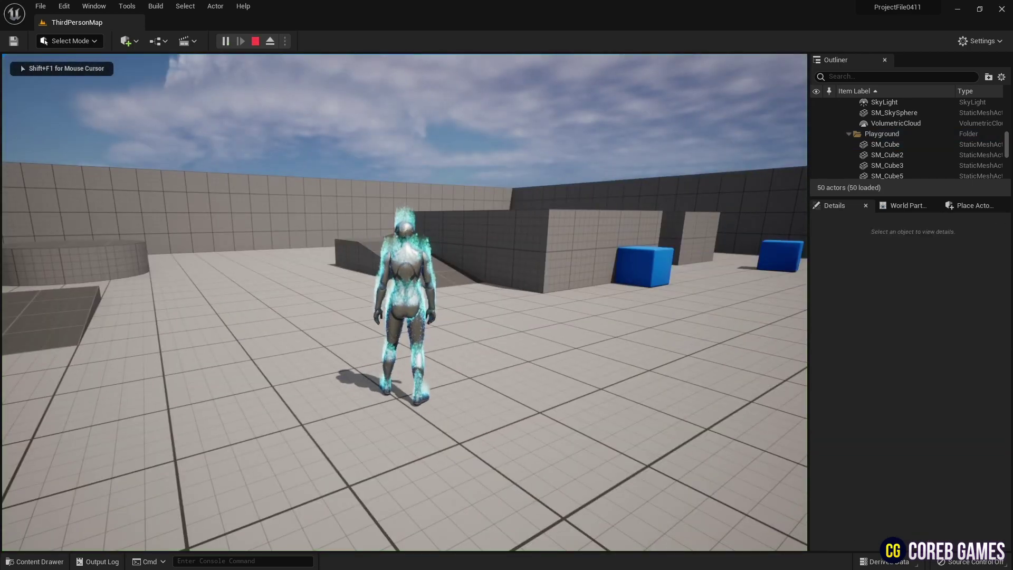
key(w)
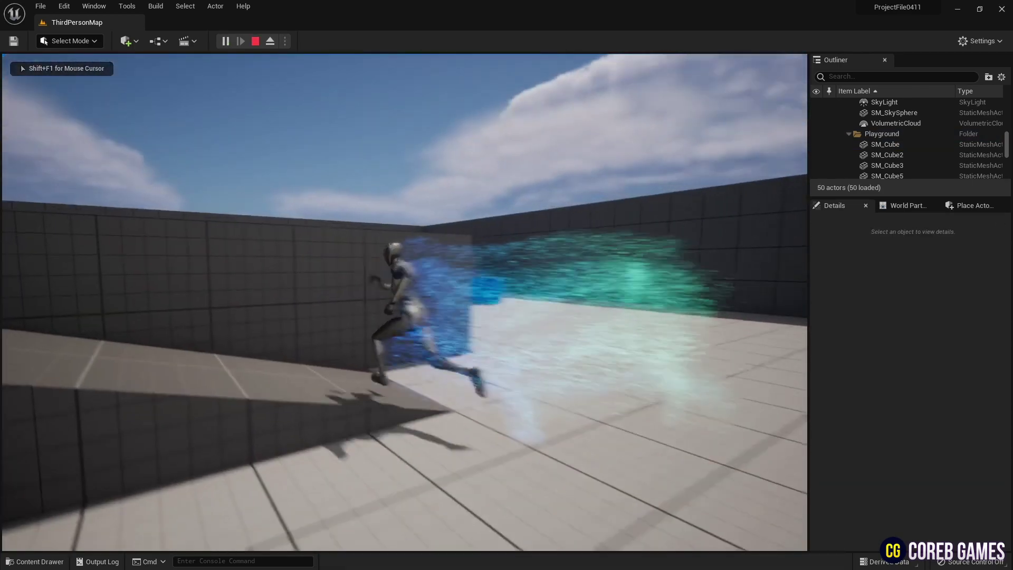